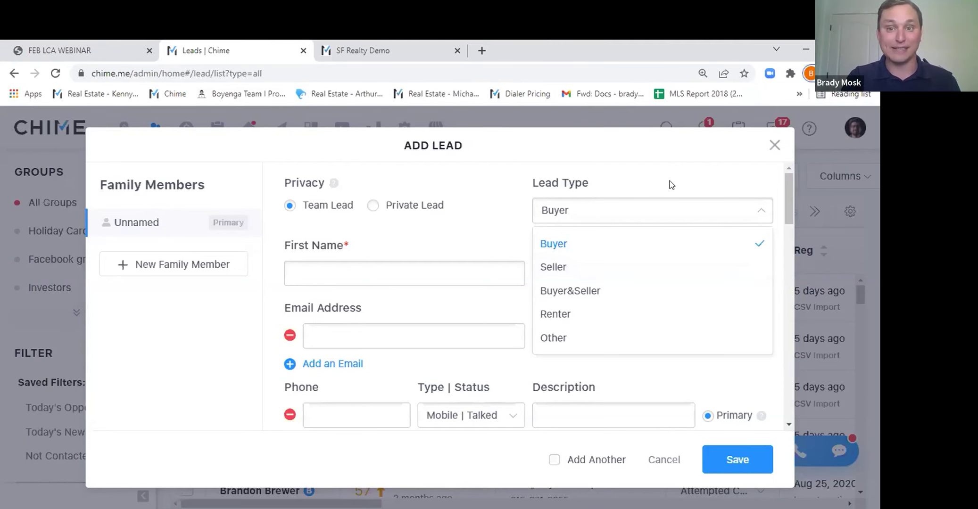
Close the Add Lead form and expand the Groups list to show Retarget, Realtors and Past client.
click(775, 146)
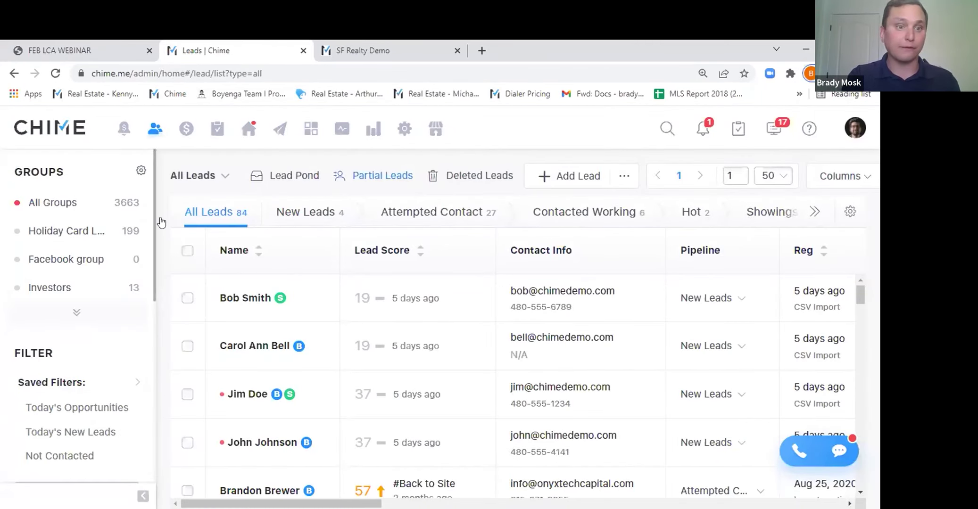
click(72, 314)
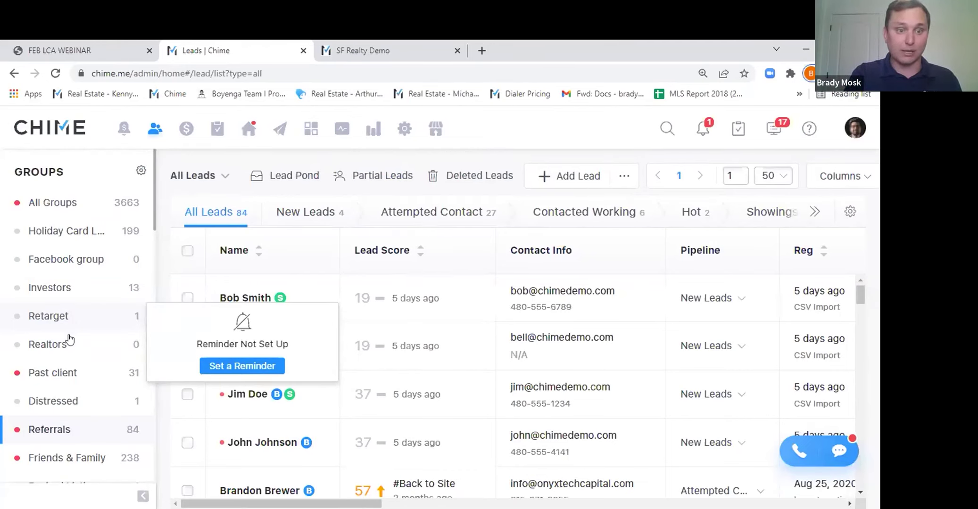
mouse_move(67, 430)
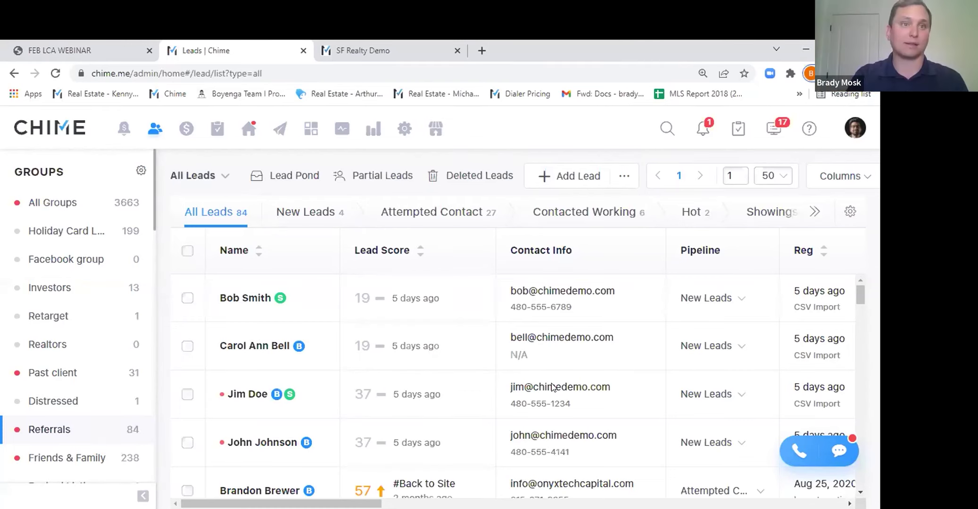
click(62, 51)
scroll(69, 226, down, 6)
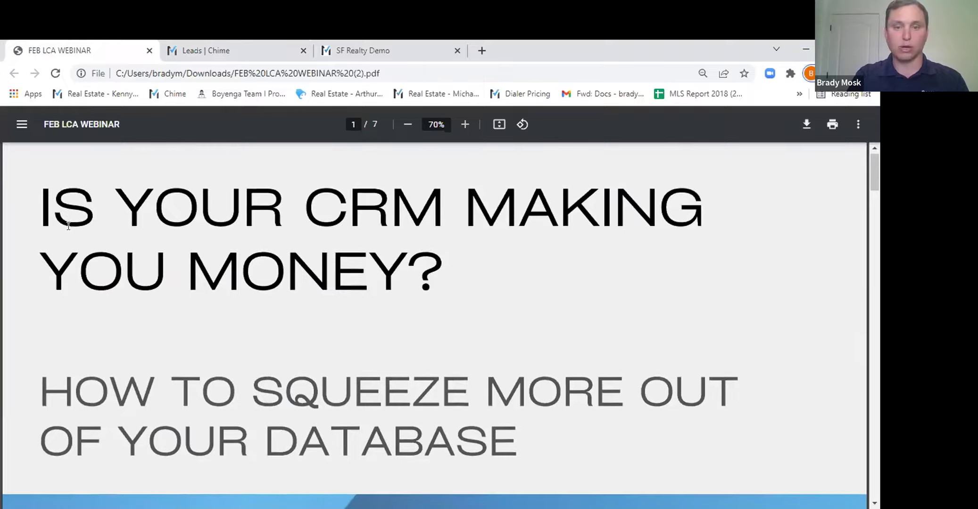
scroll(69, 227, down, 6)
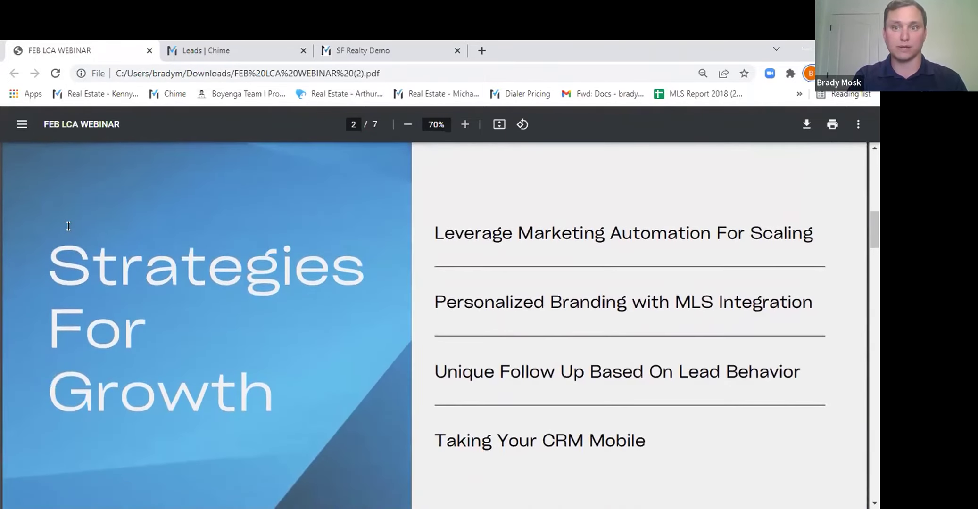
scroll(69, 227, down, 1)
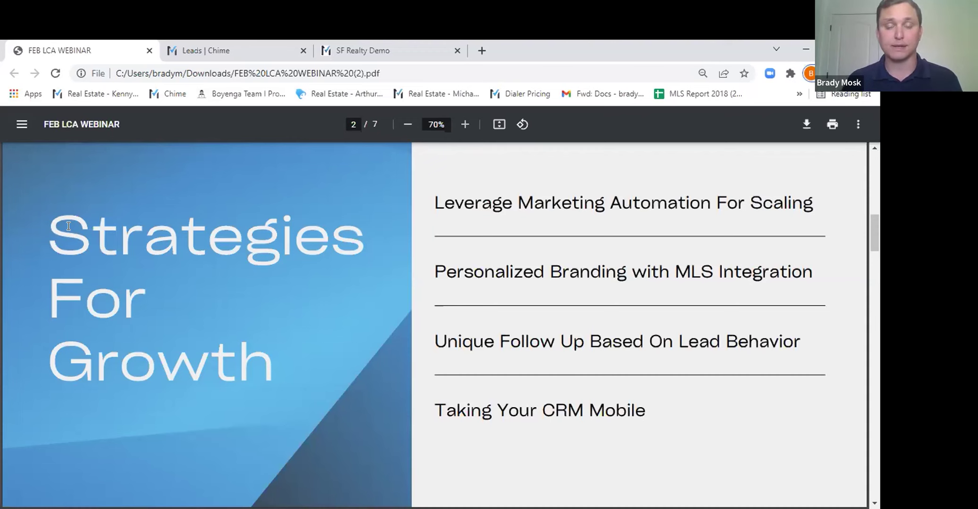
click(177, 47)
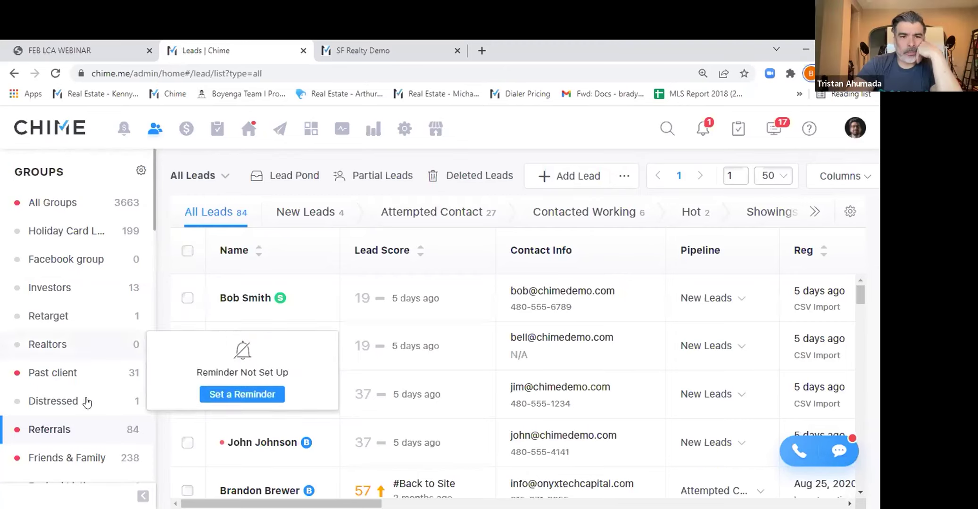
Select all 50 leads to review the mass actions, then go to the Team Dashboard.
mouse_move(51, 432)
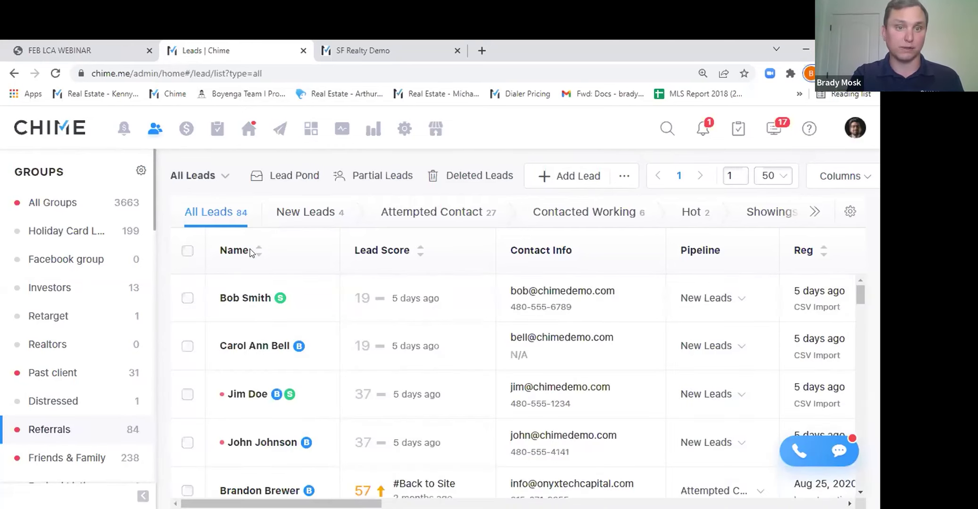
click(187, 251)
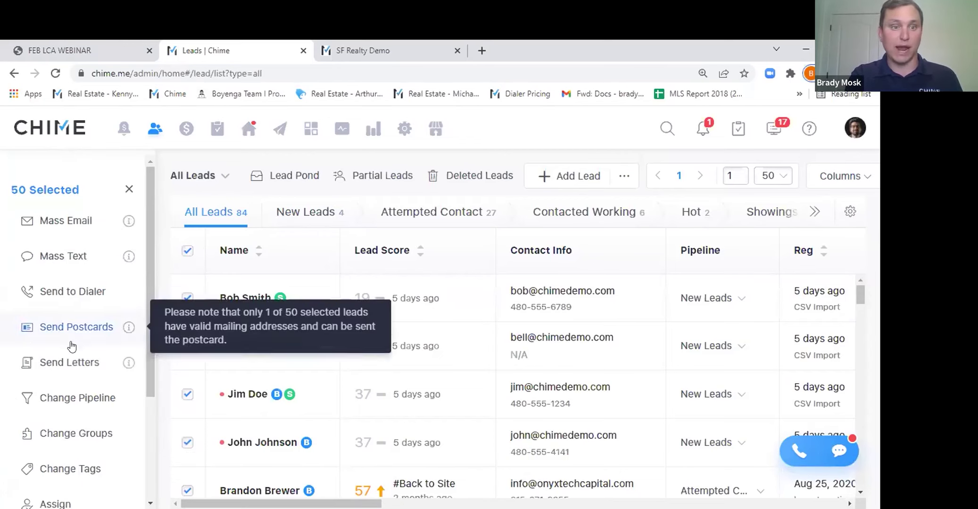
scroll(56, 373, down, 3)
mouse_move(49, 384)
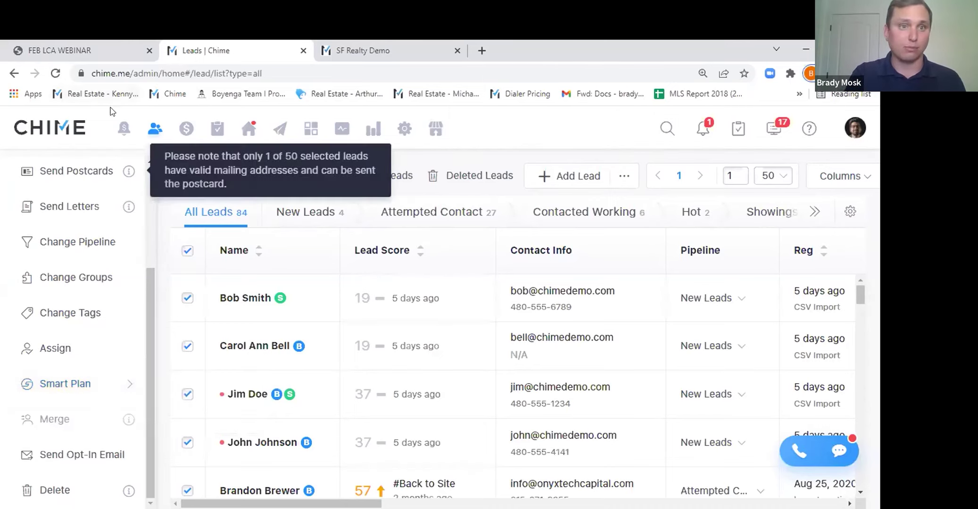
click(126, 132)
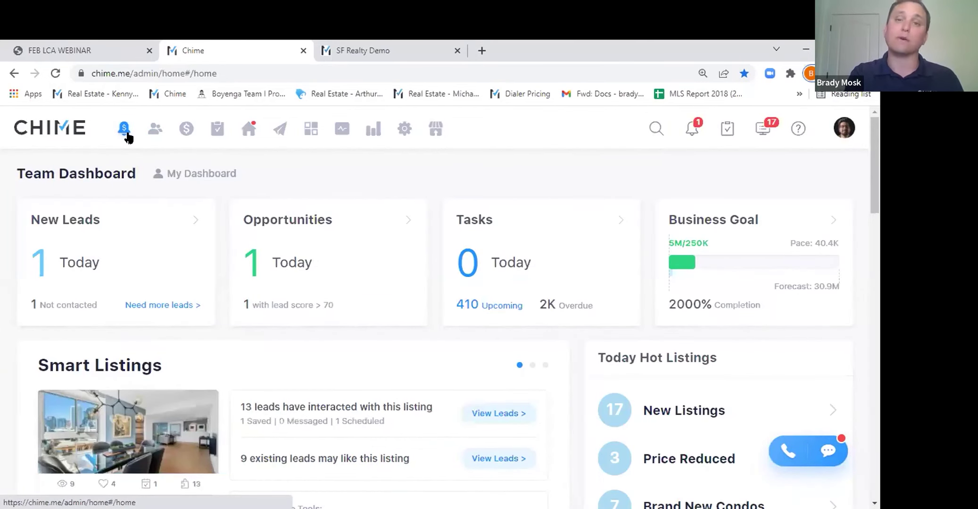
From the dashboard's Smart Plan Emails section, open the Smart Plans settings listing My Smart Plans.
scroll(158, 275, down, 8)
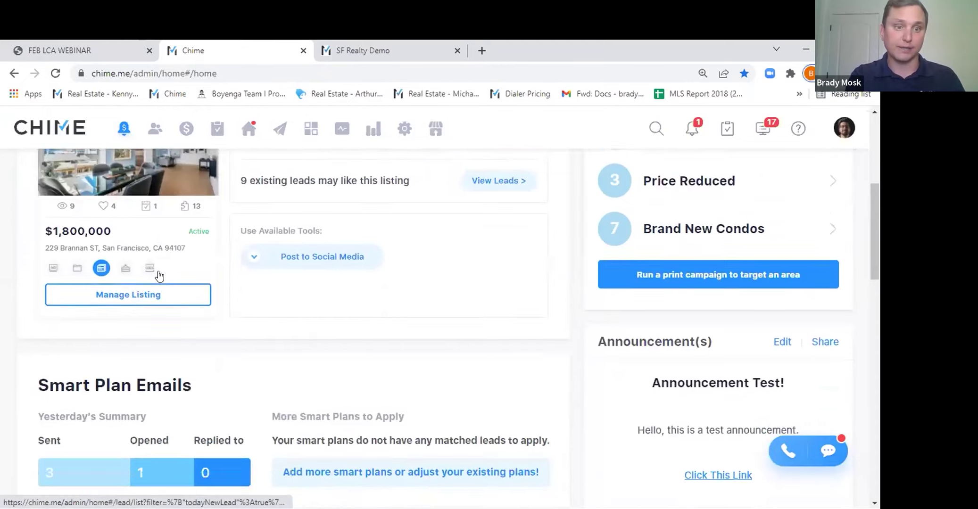
click(366, 366)
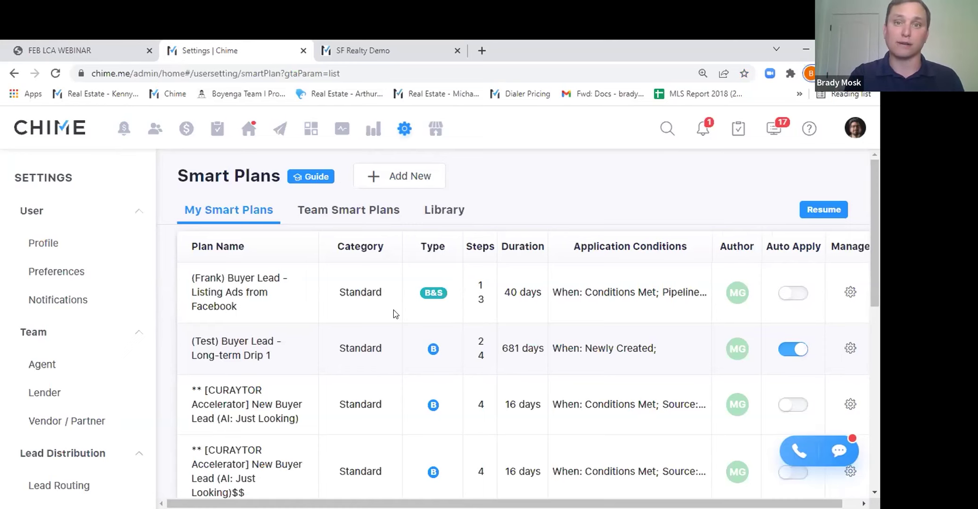
Switch to the Smart Plans Library to browse prebuilt drip campaigns like the Facebook lead plans.
click(448, 209)
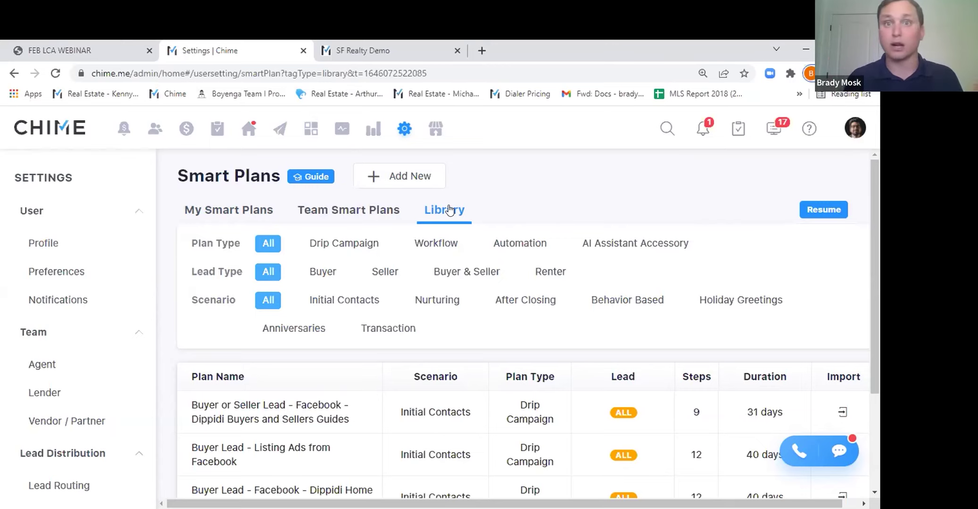
Start a new Standard Plan, opening the blank Add Smart Plan form, and point out Application Conditions.
click(390, 173)
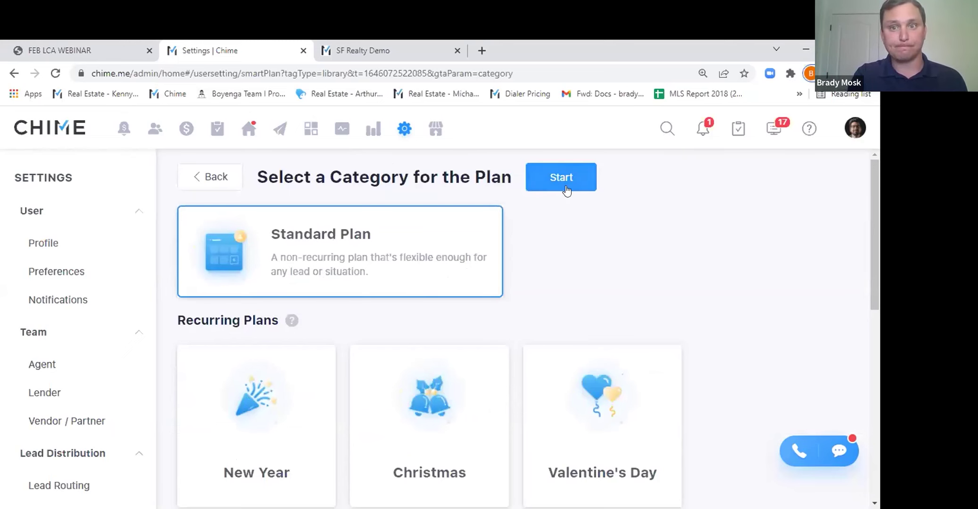
click(565, 188)
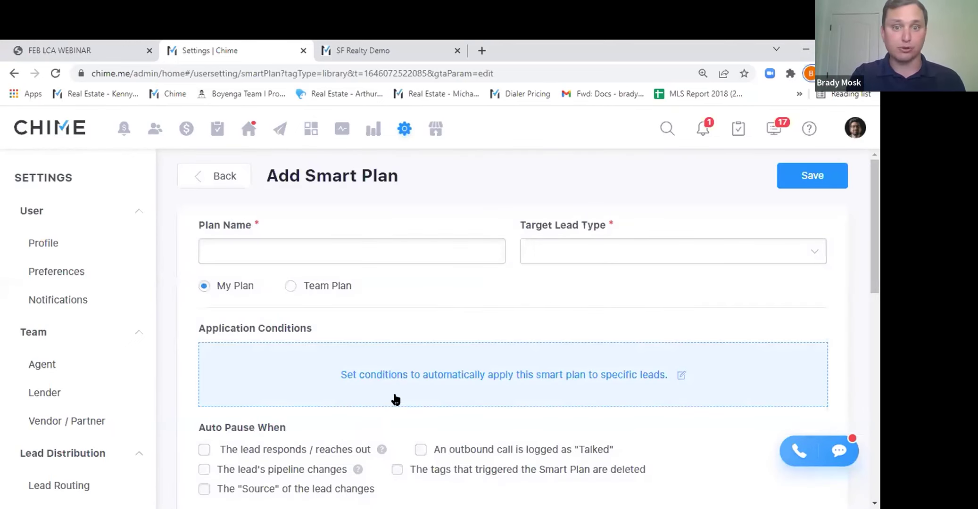
drag(196, 327, 341, 333)
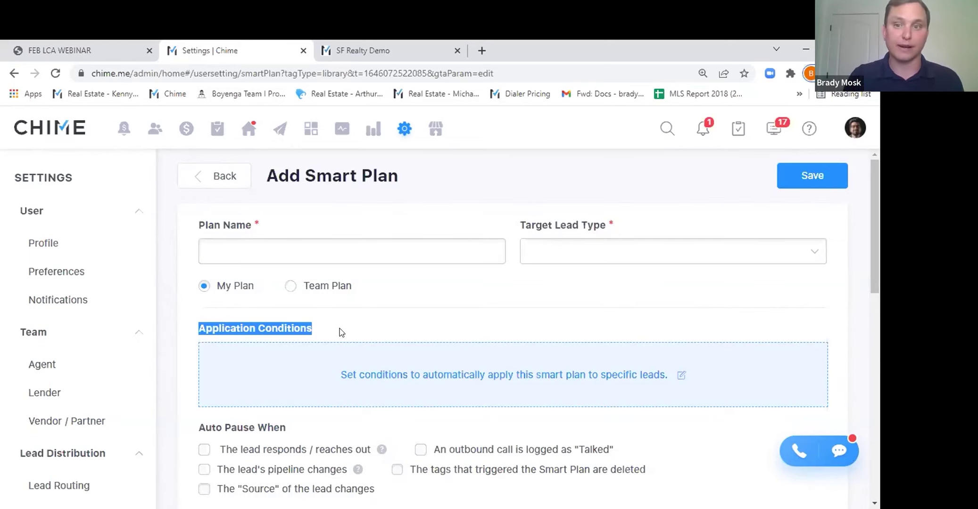
Set the plan to auto-apply to newly created leads, review the pipeline stages and remaining condition fields.
click(354, 373)
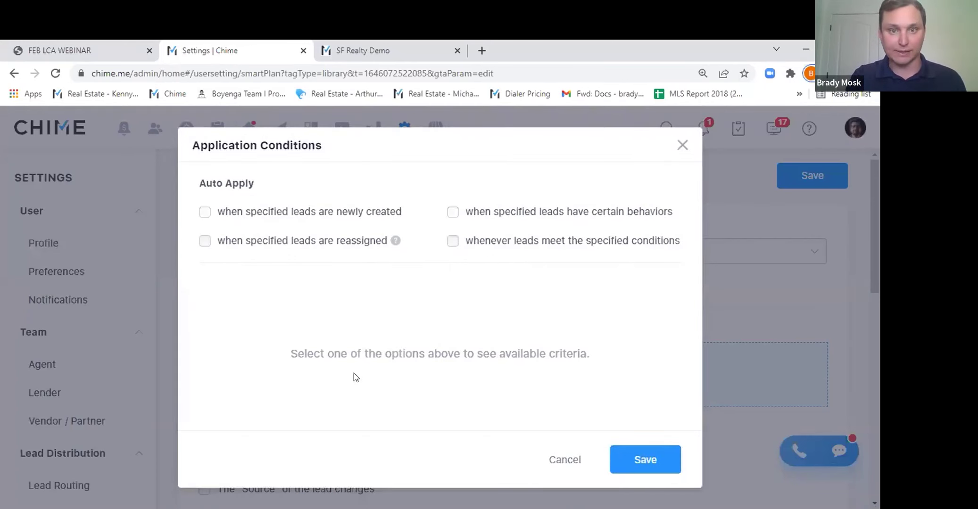
click(292, 214)
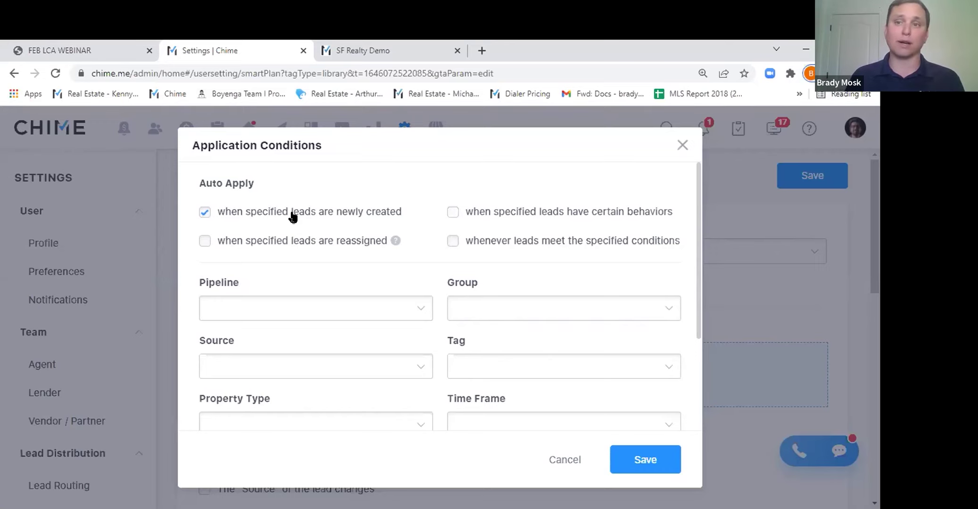
click(286, 311)
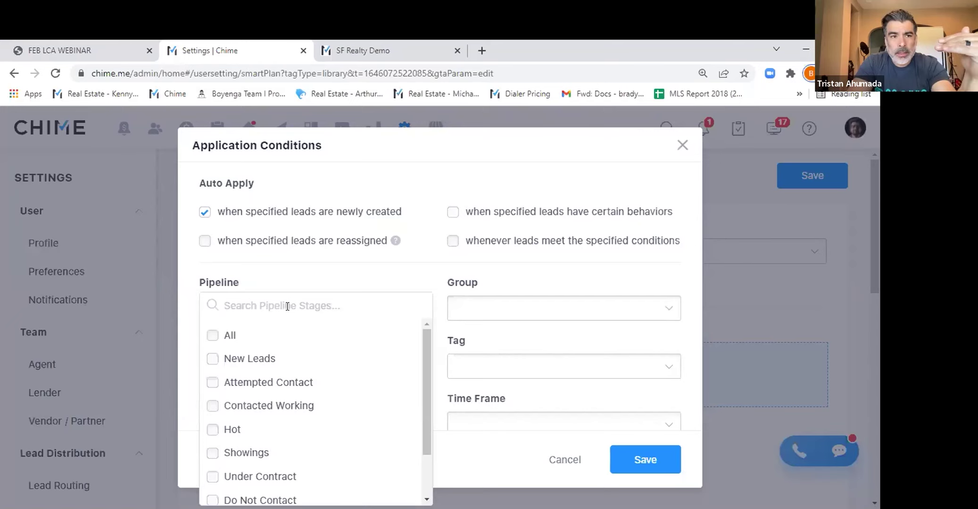
click(427, 170)
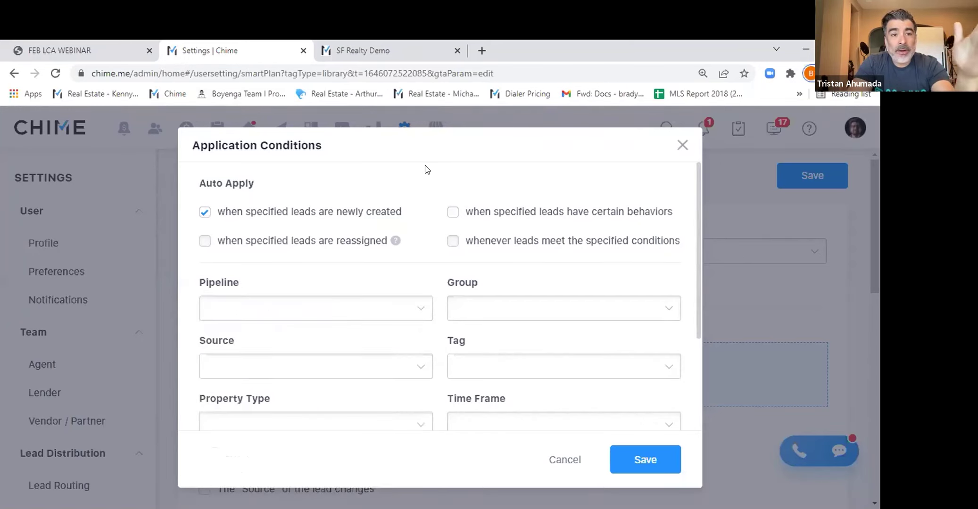
scroll(427, 169, down, 2)
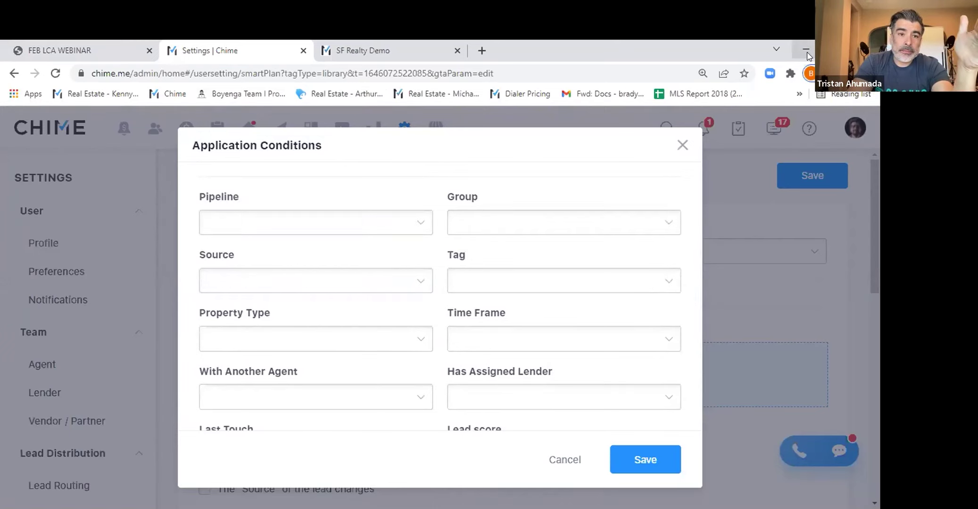
Close Application Conditions, search for the lead by name and open the second matching result.
click(682, 147)
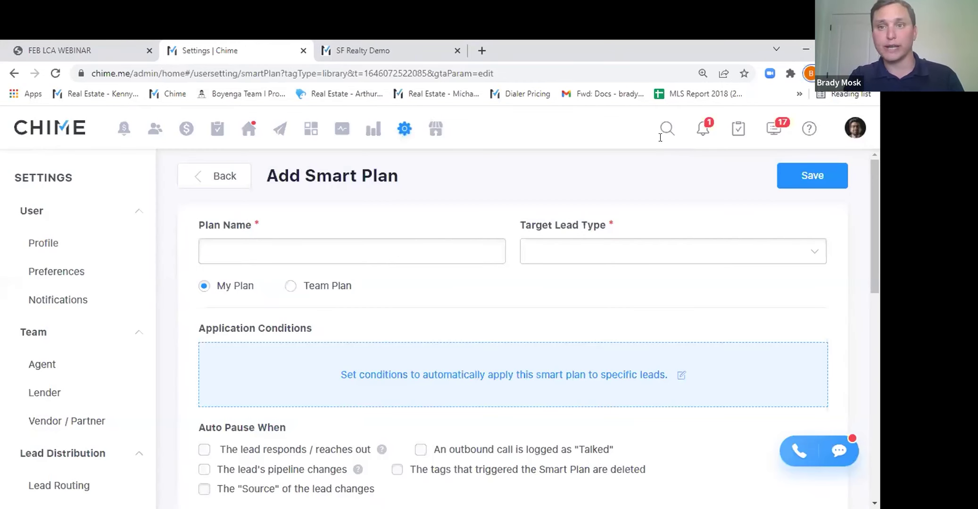
click(645, 129)
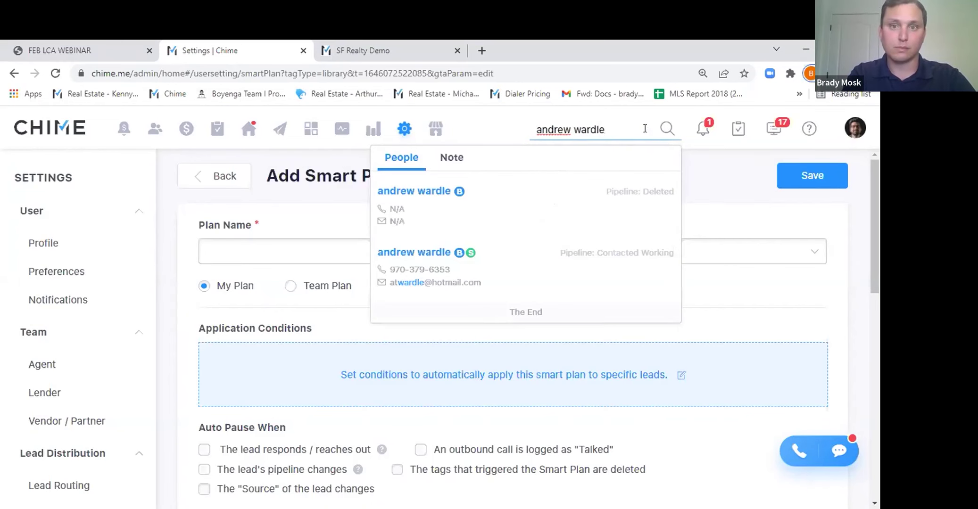
click(398, 257)
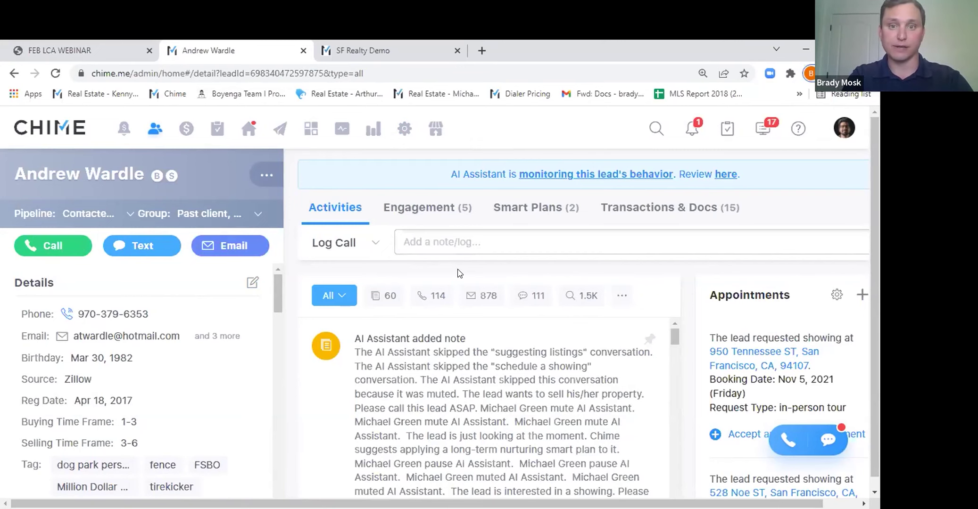
scroll(448, 330, down, 5)
scroll(444, 337, down, 8)
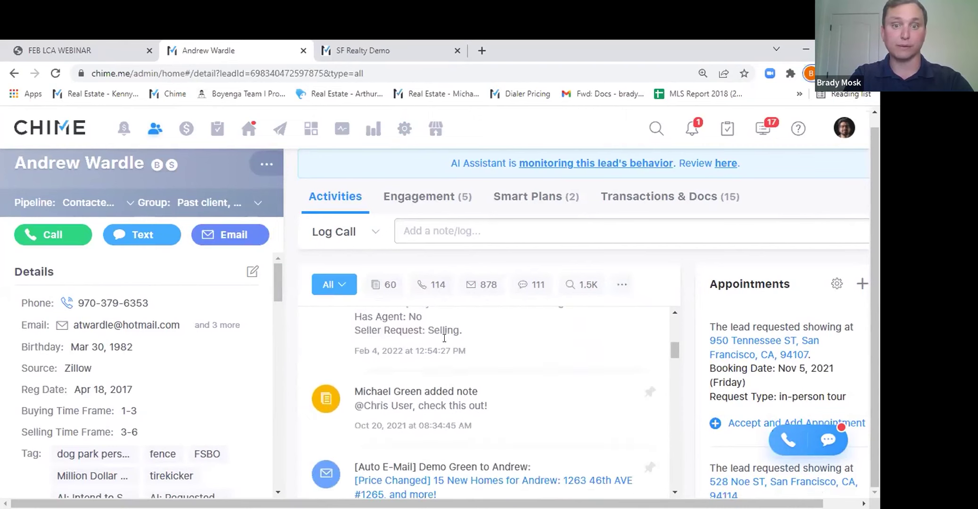
scroll(444, 338, down, 4)
scroll(447, 343, down, 2)
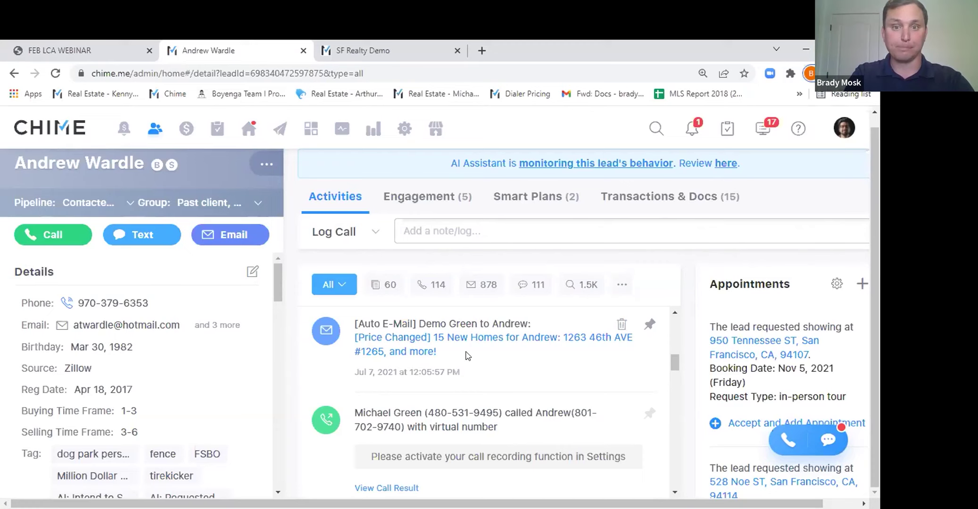
Filter the lead's activities to Email (878) and scroll through the automated alert emails.
click(483, 284)
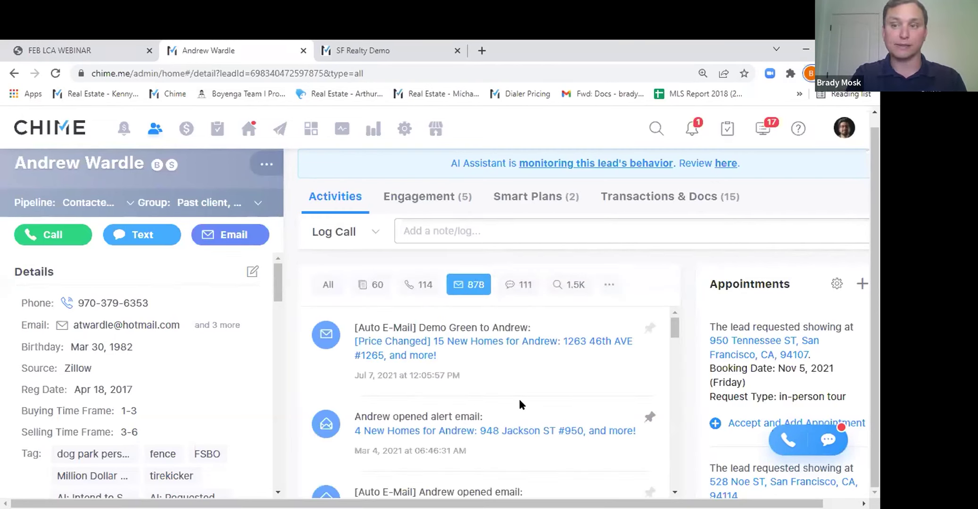
scroll(519, 404, down, 2)
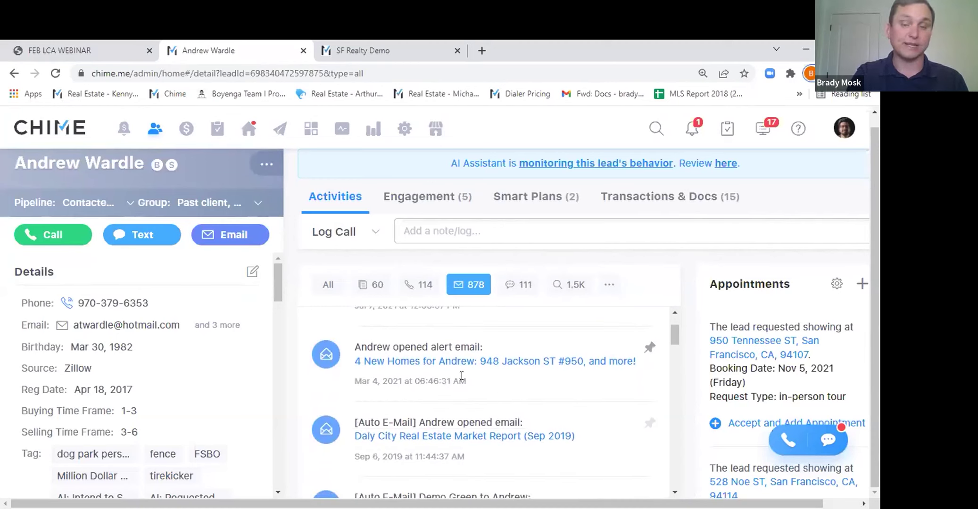
scroll(462, 376, down, 4)
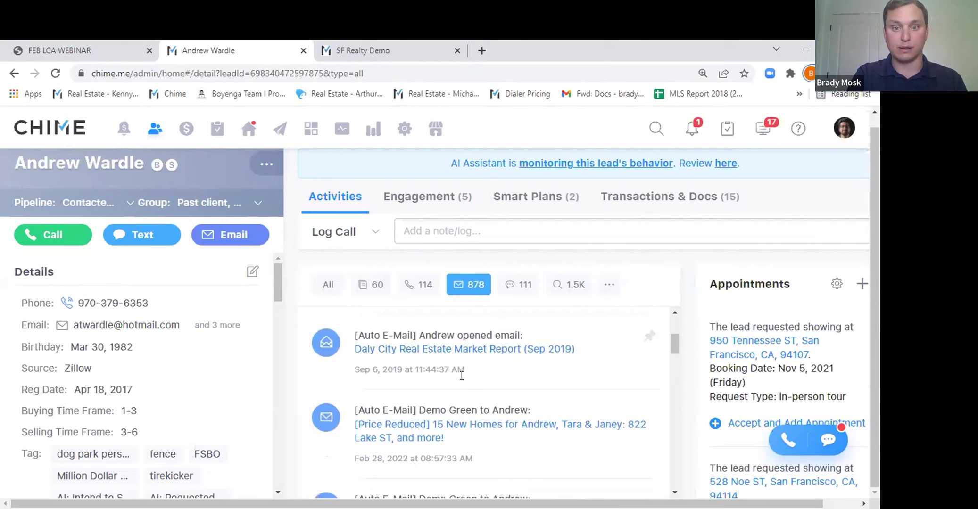
scroll(462, 380, down, 2)
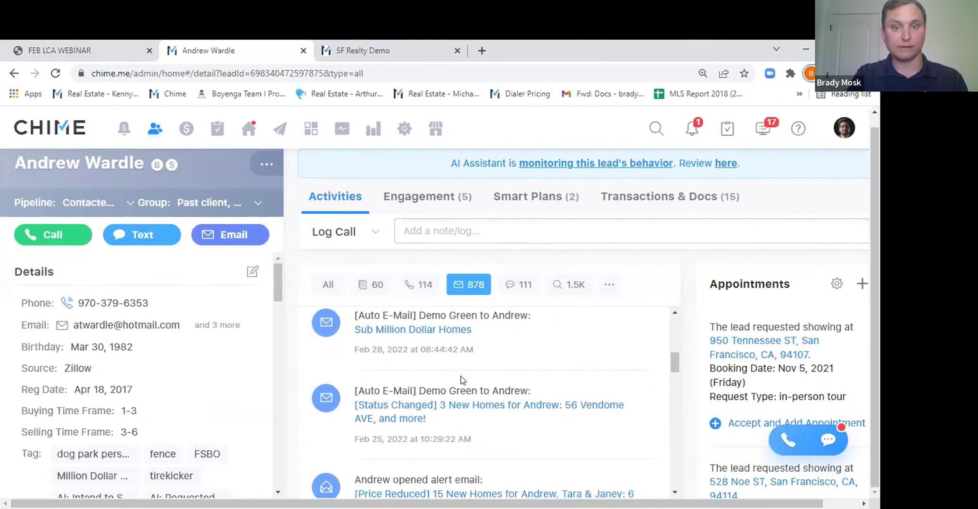
scroll(461, 381, down, 2)
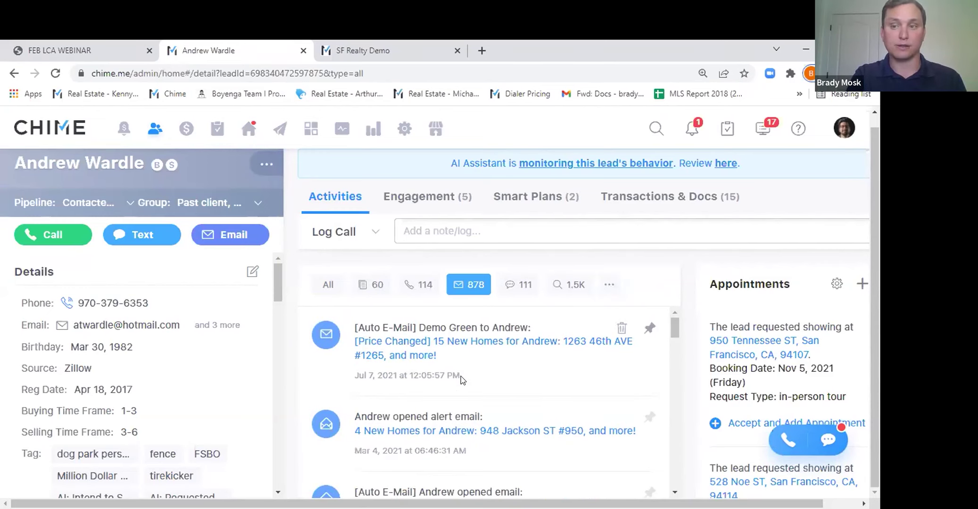
Show the lead's Smart Plans: 2 running, 2 paused and 12 completed or terminated.
click(546, 203)
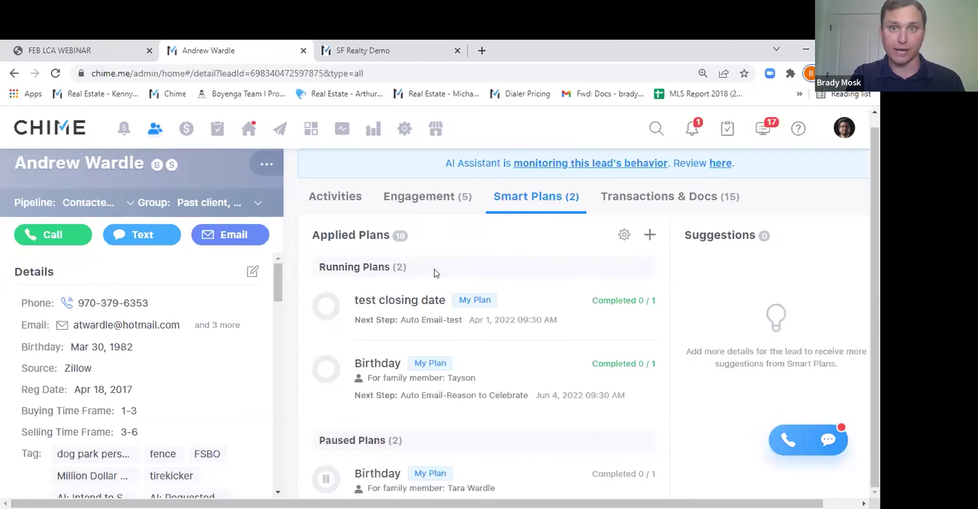
scroll(434, 273, down, 5)
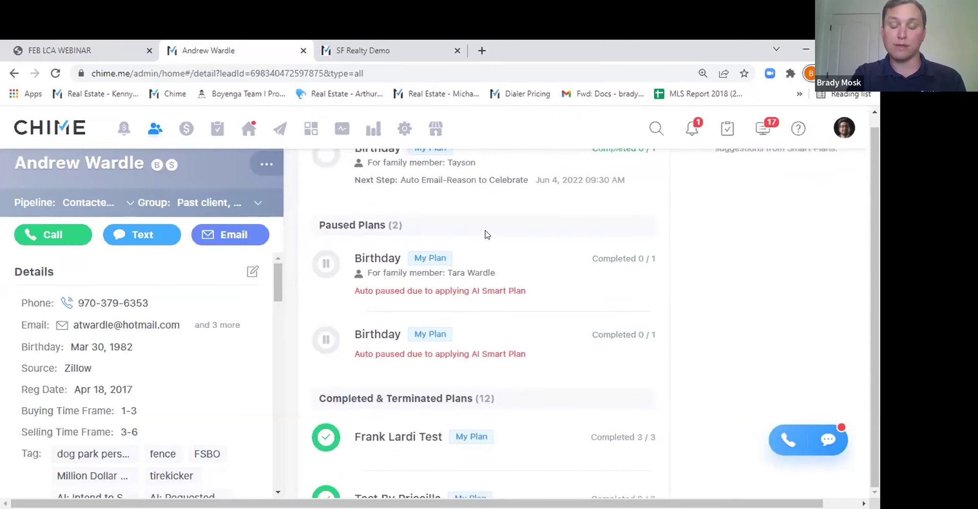
scroll(487, 234, down, 5)
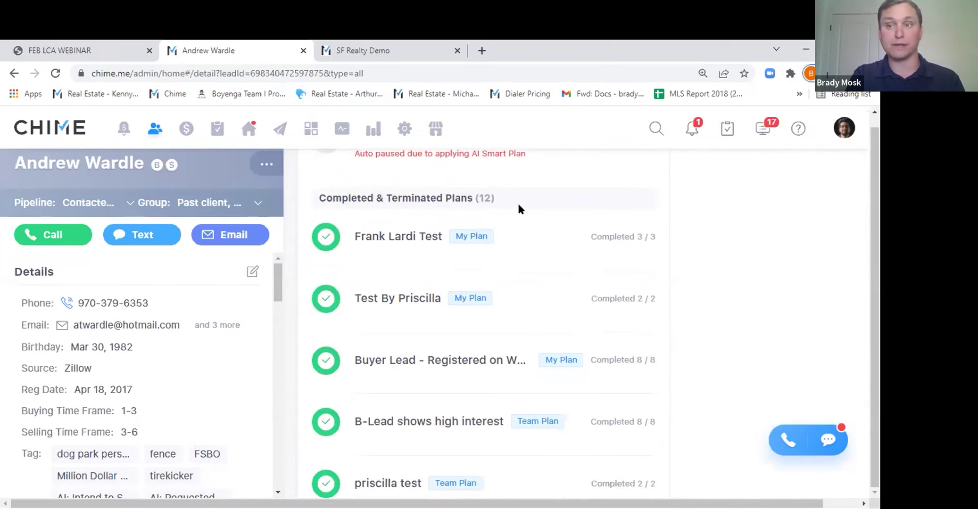
scroll(518, 205, up, 6)
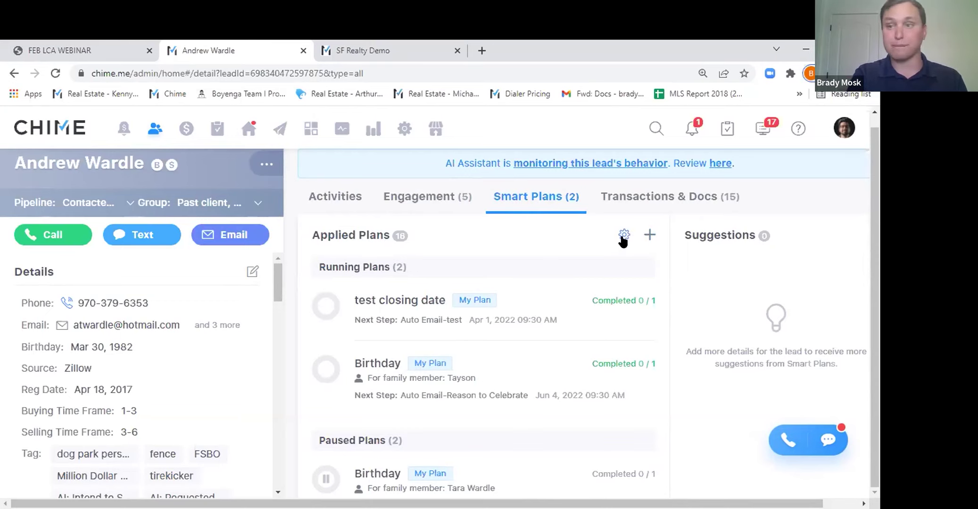
Switch back to the lead's Activities timeline, still filtered to the 878 emails.
click(345, 204)
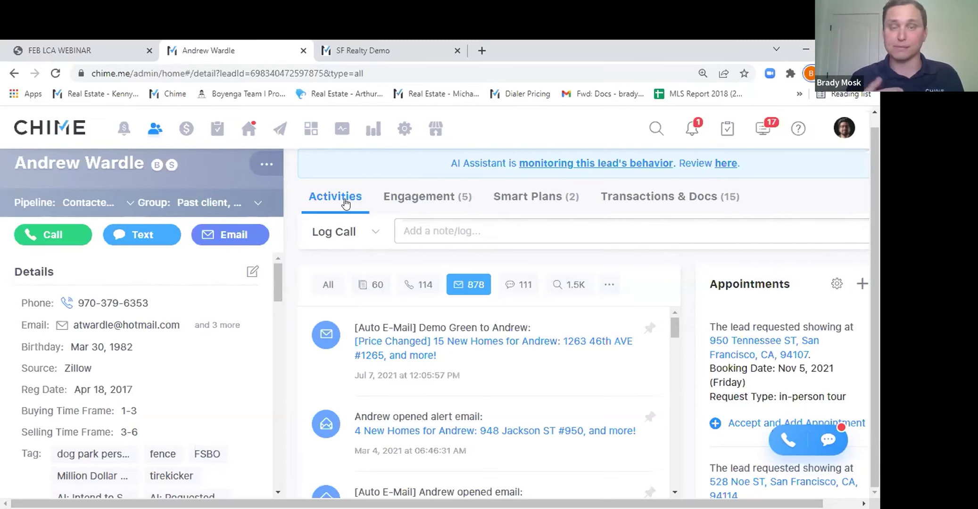
Go to the team dashboard and open the smart plans settings.
click(125, 129)
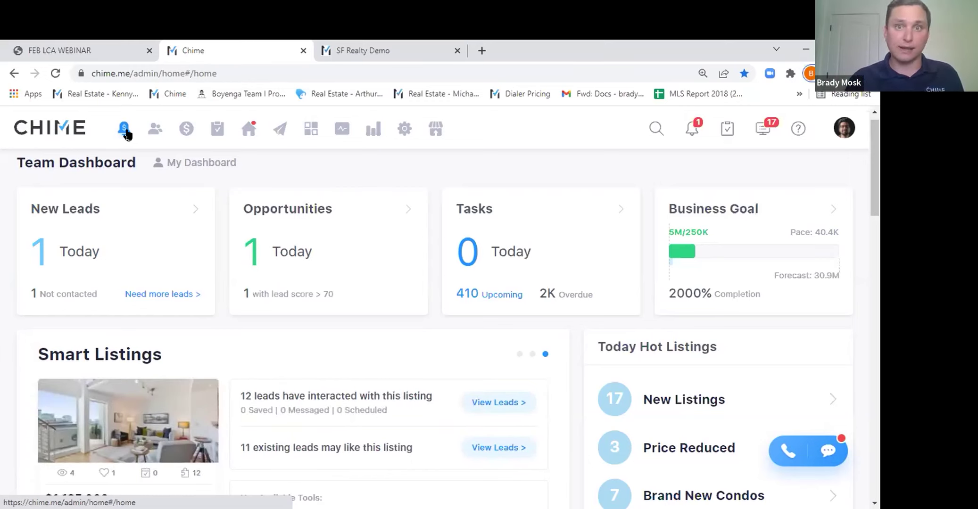
scroll(416, 201, down, 4)
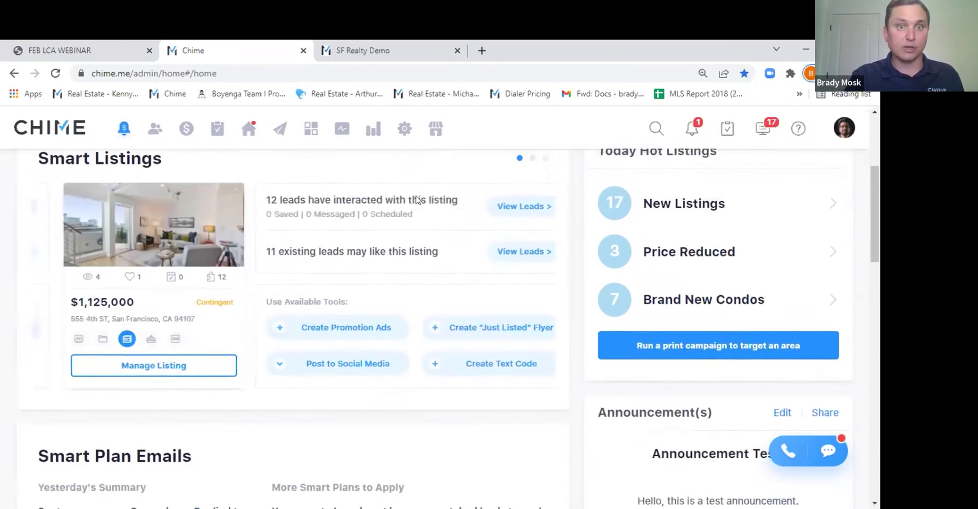
scroll(417, 200, down, 5)
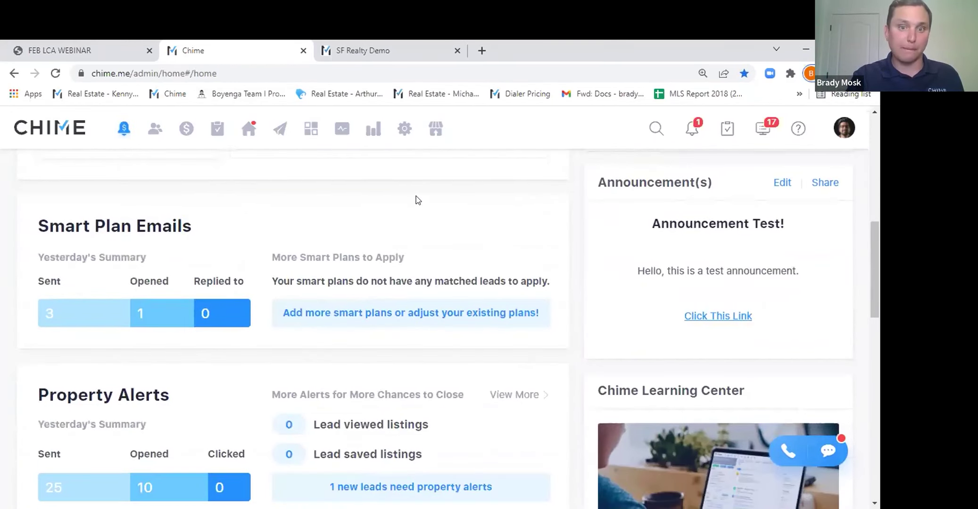
click(333, 311)
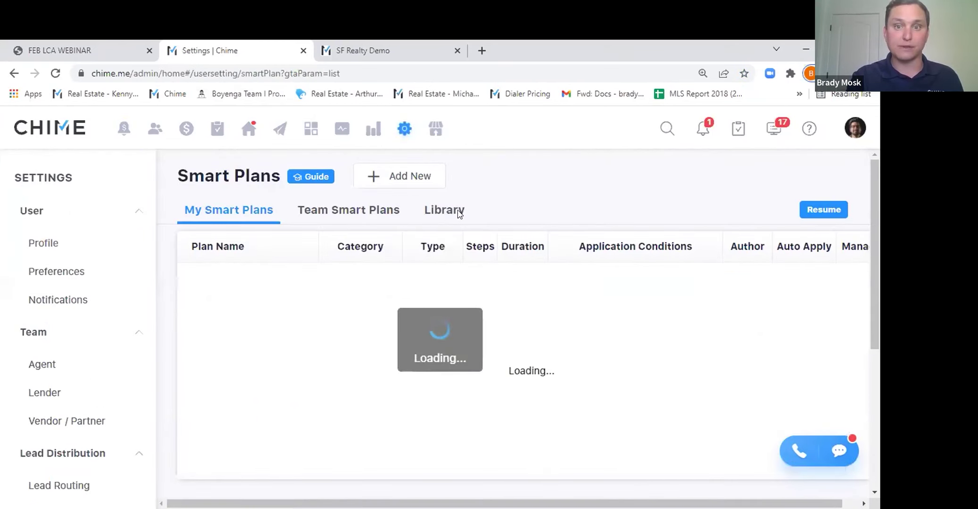
Start a new Standard Plan and bring up its application conditions.
click(404, 181)
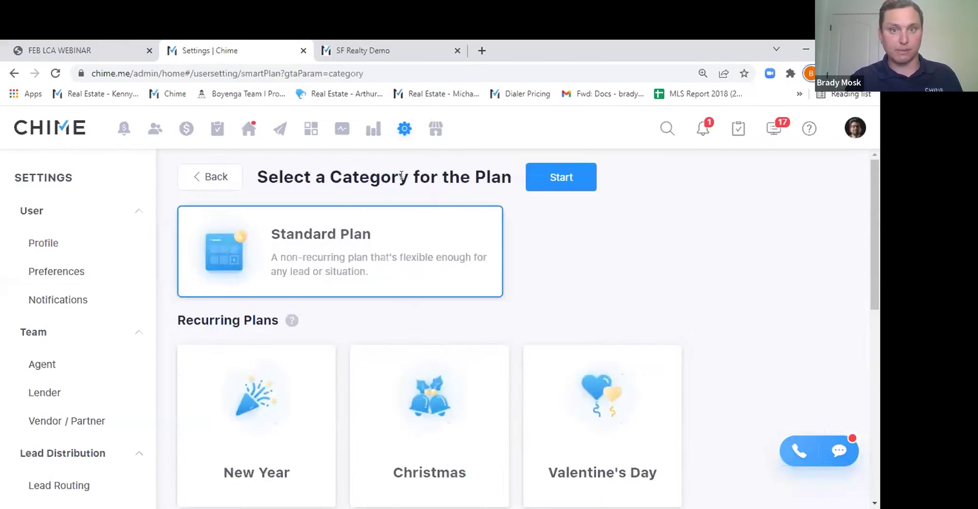
click(571, 185)
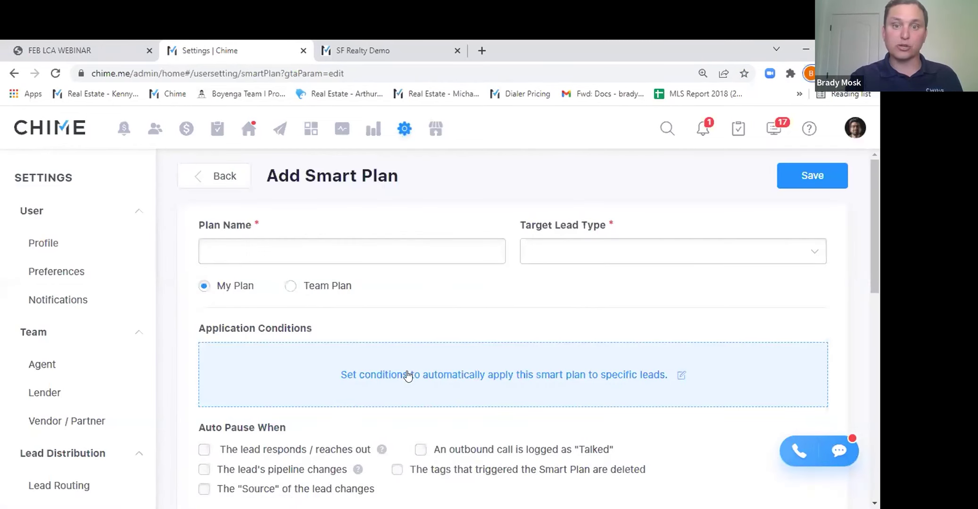
click(407, 373)
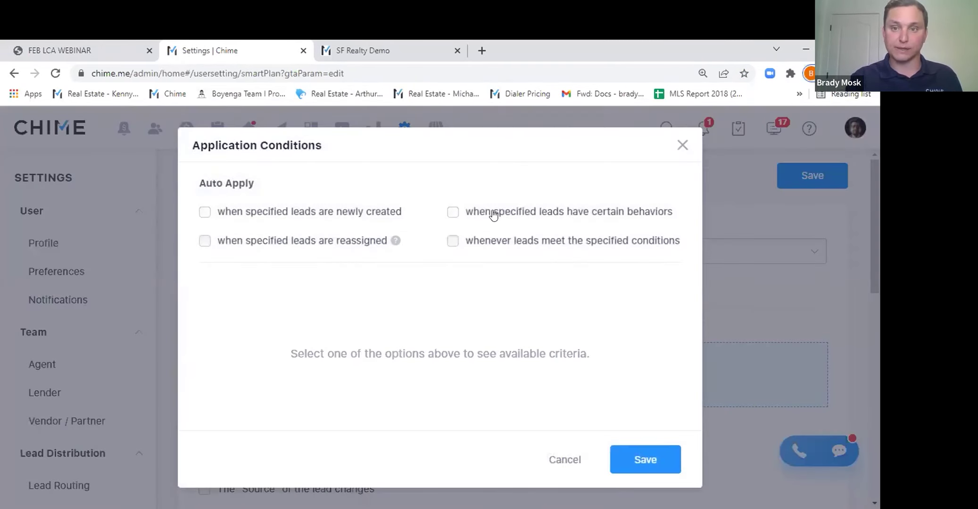
Trigger the plan on Saves a Listing, Returns to the Website after, and Views one Listing Three Times.
click(494, 213)
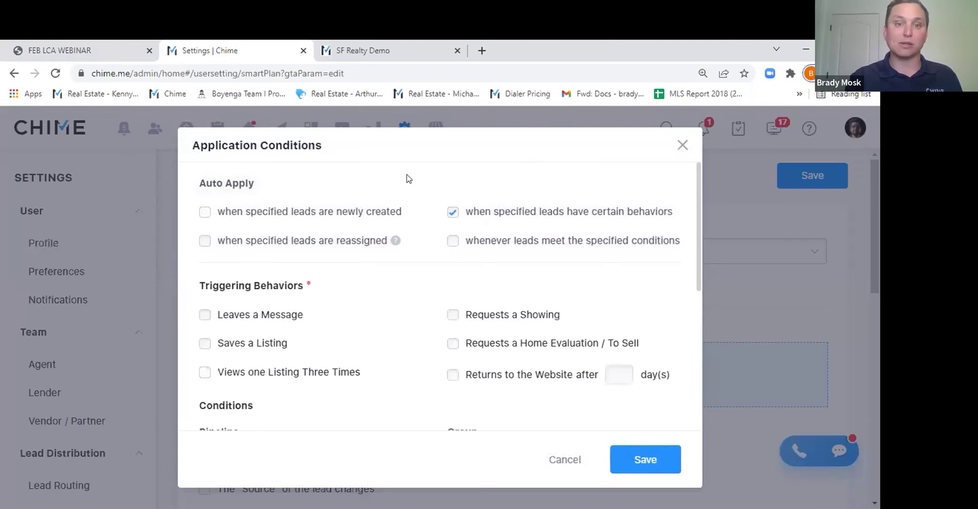
scroll(424, 177, down, 1)
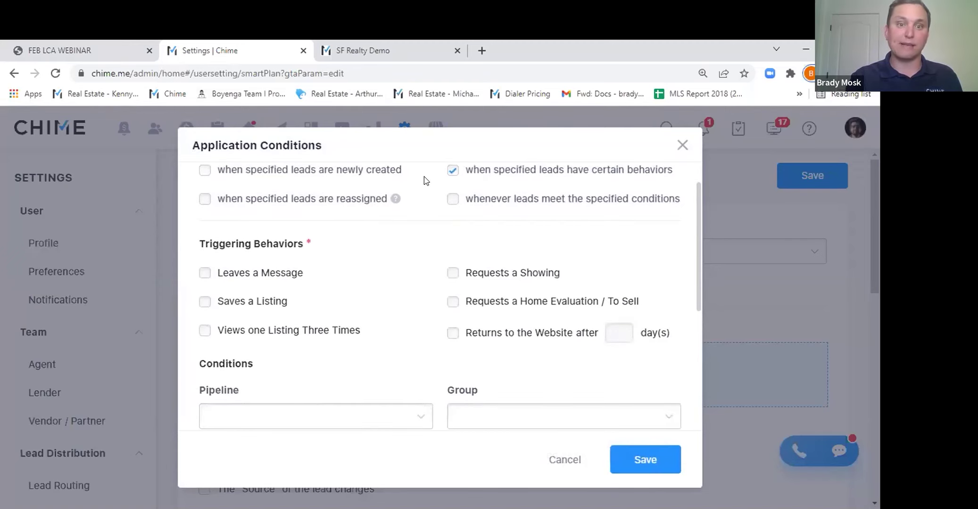
click(262, 306)
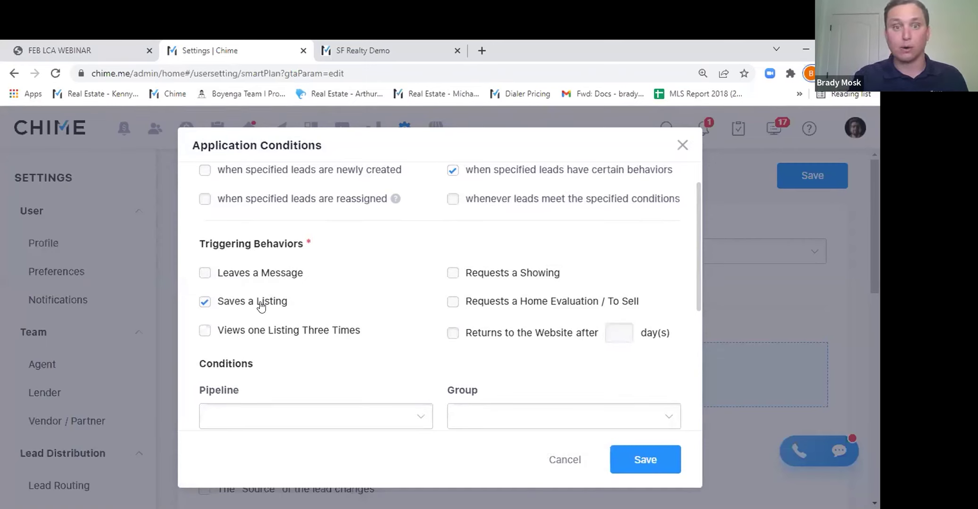
click(484, 334)
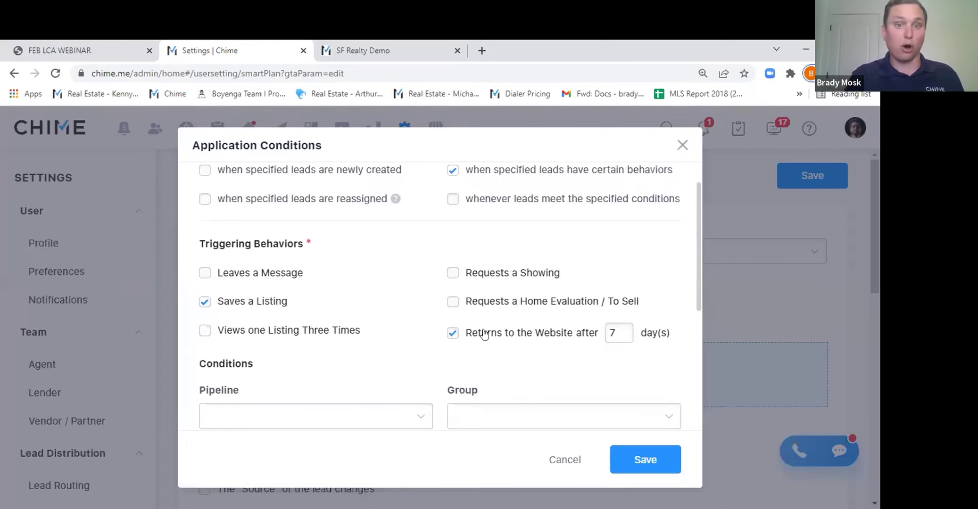
click(258, 340)
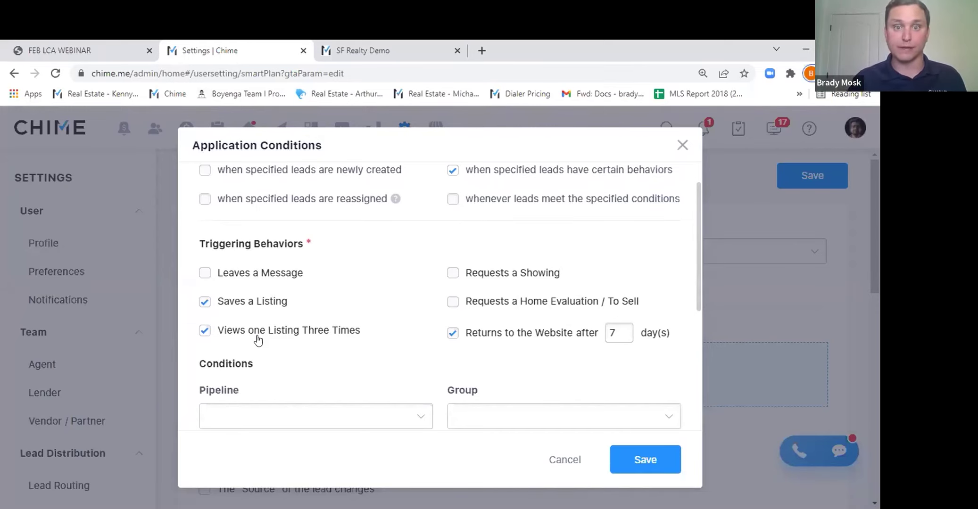
click(682, 146)
scroll(397, 218, down, 8)
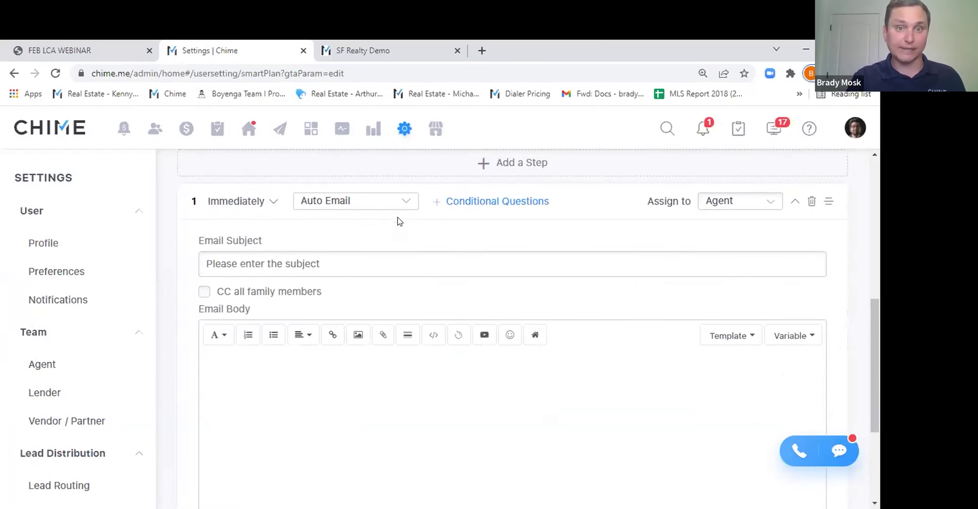
click(364, 203)
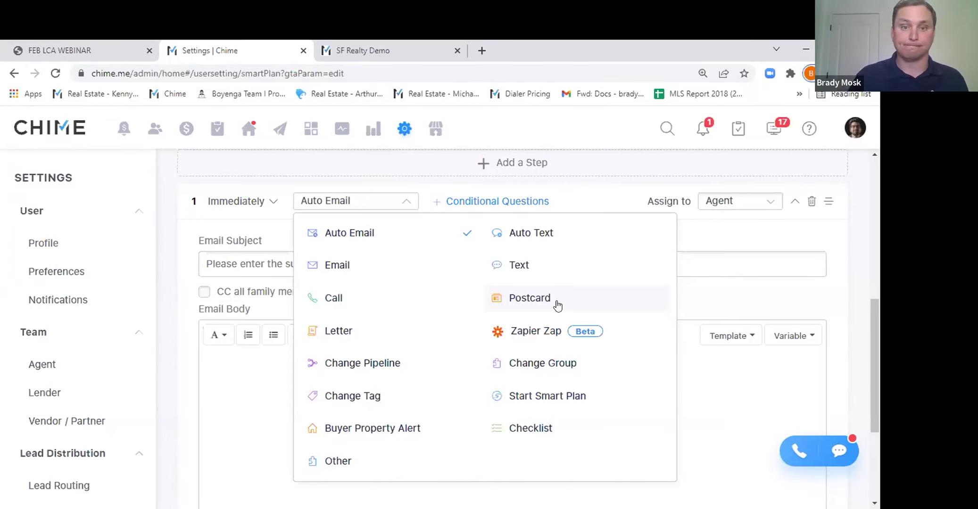
scroll(557, 305, down, 2)
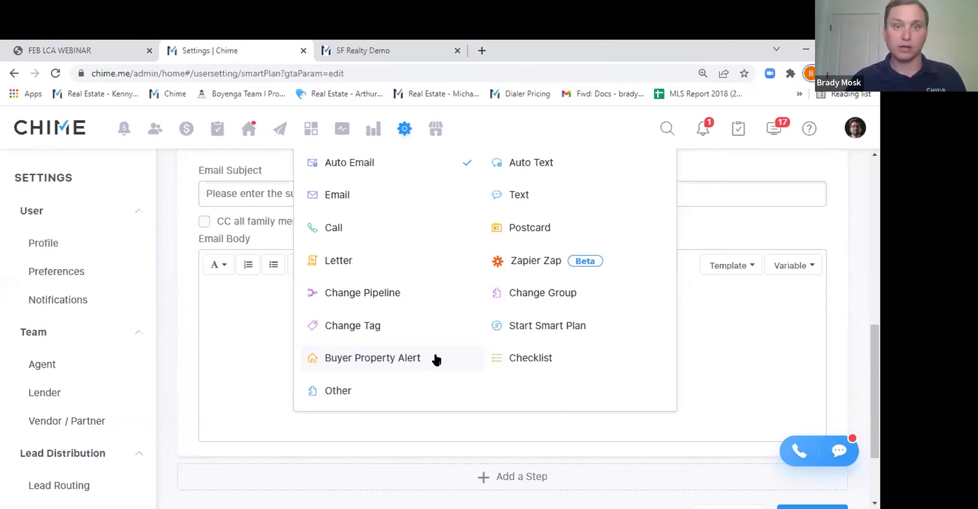
click(185, 209)
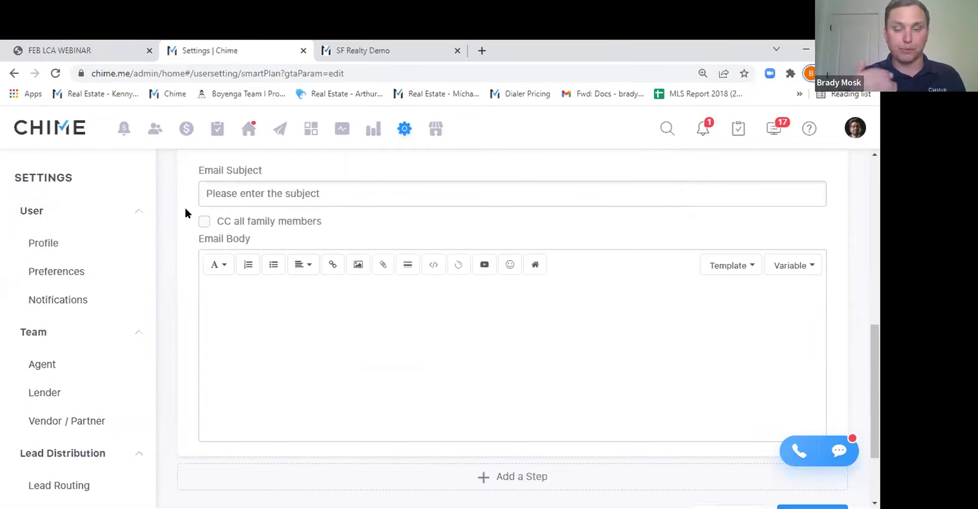
Scroll back up to the top of the Add Smart Plan form.
scroll(185, 208, up, 2)
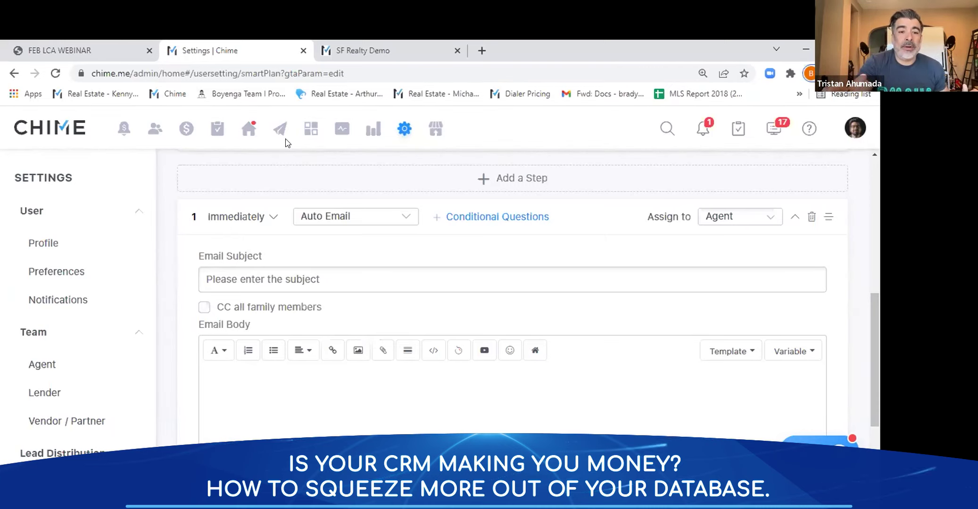
scroll(448, 182, up, 4)
scroll(449, 183, up, 3)
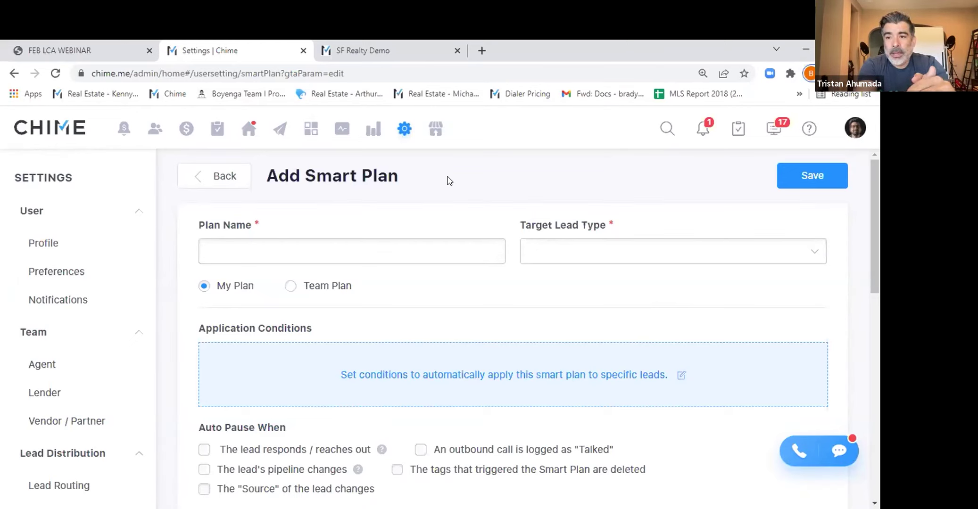
Open the AI Assistant page under Campaigns and scroll to its profile and settings.
click(279, 132)
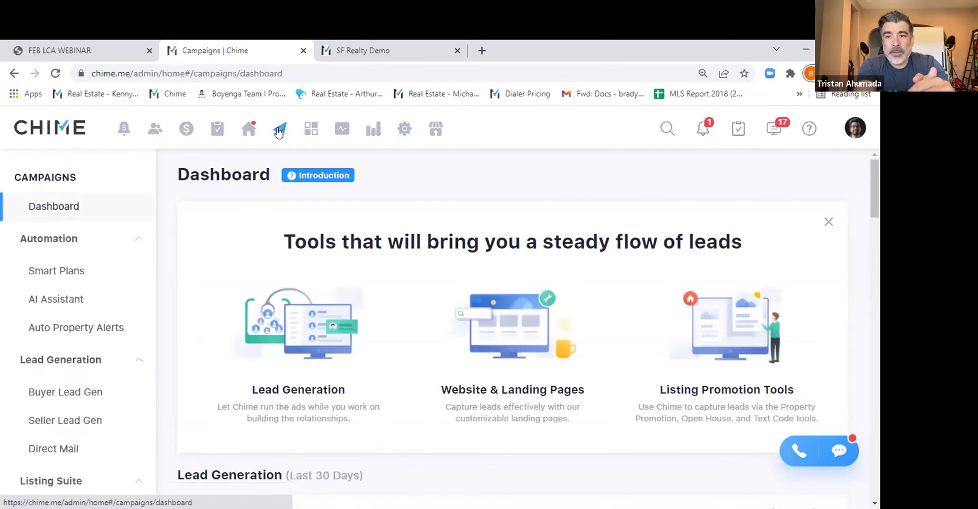
click(32, 305)
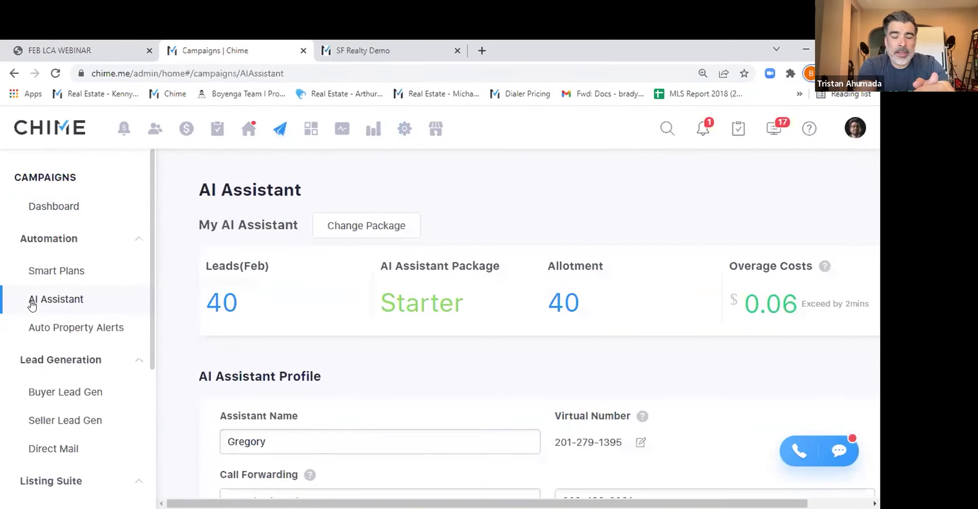
scroll(547, 199, down, 4)
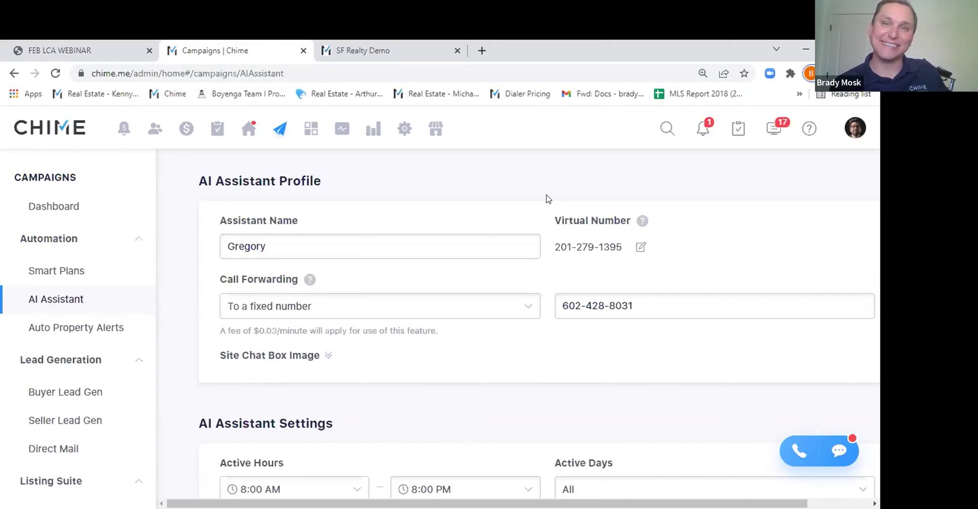
Scroll to the existing-lead qualification section and show its Pipeline stage checklist.
scroll(547, 198, down, 4)
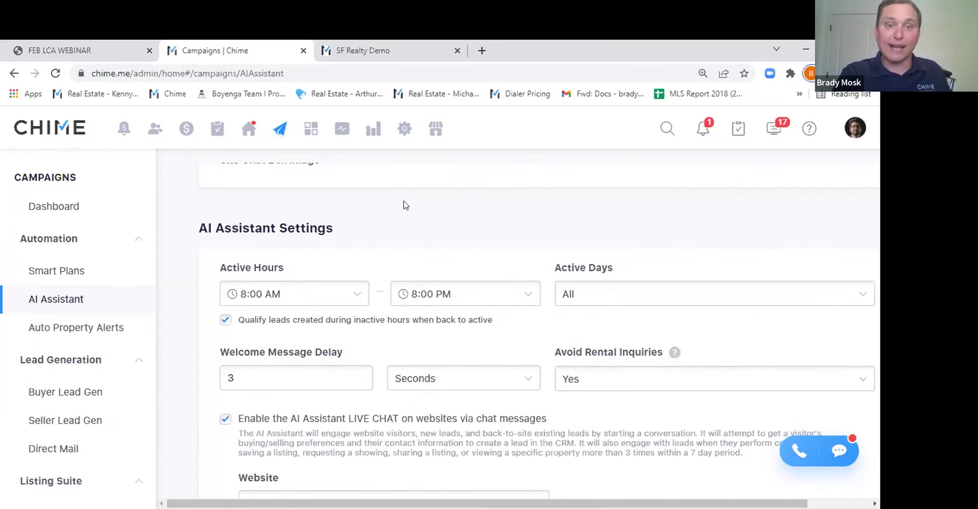
scroll(404, 202, down, 3)
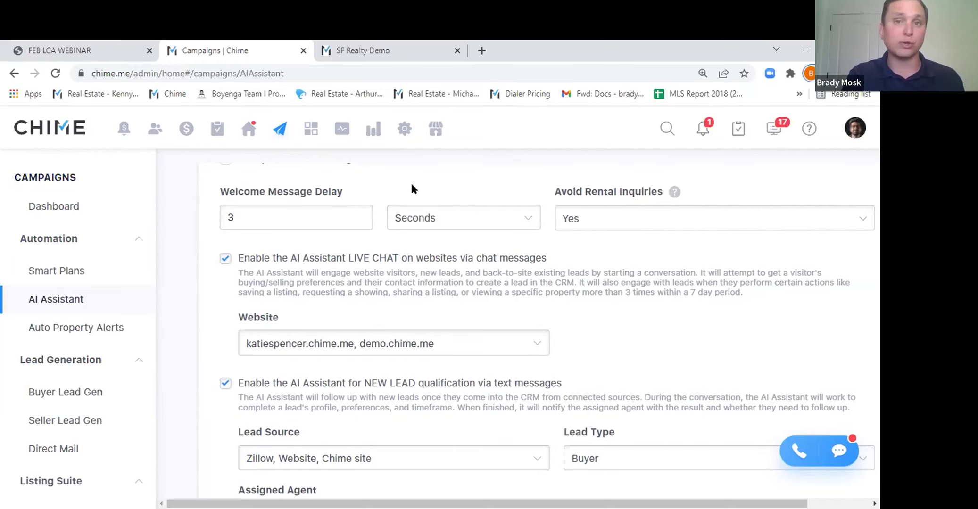
scroll(411, 185, down, 7)
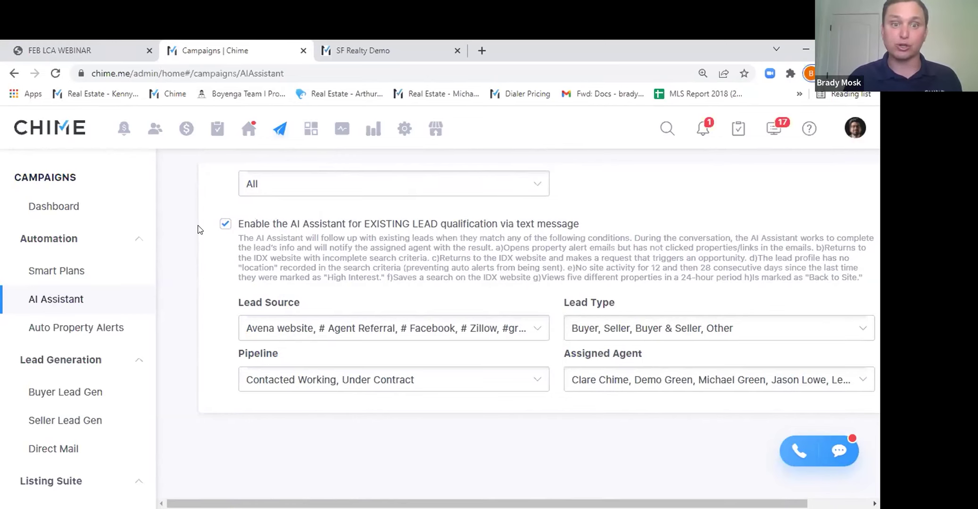
click(305, 378)
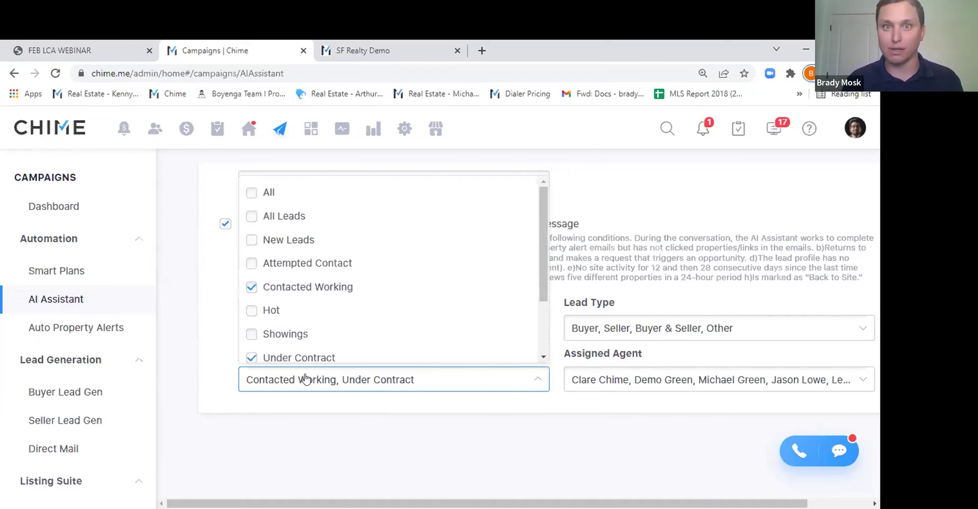
Close the stage list, keeping Contacted Working and Under Contract, so the settings save.
click(208, 315)
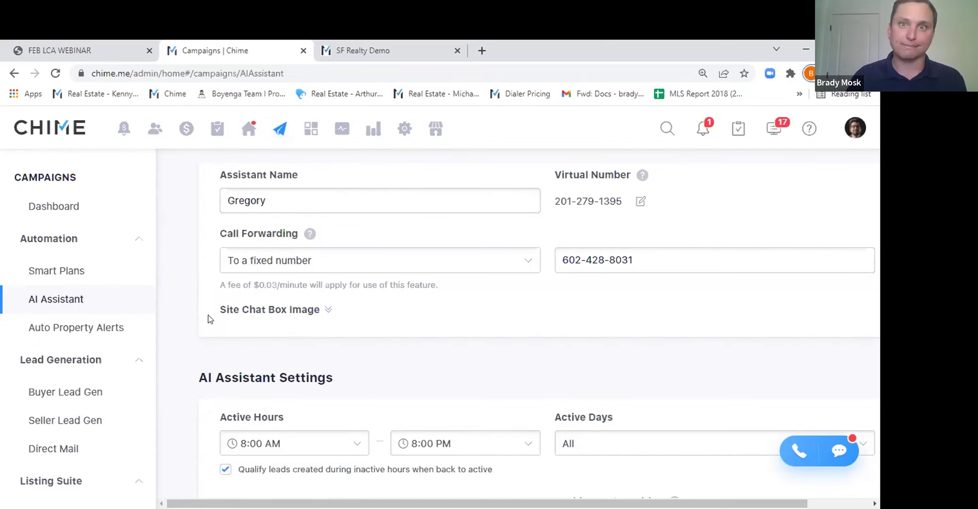
Return to the Team Dashboard via the top navigation bar.
click(125, 129)
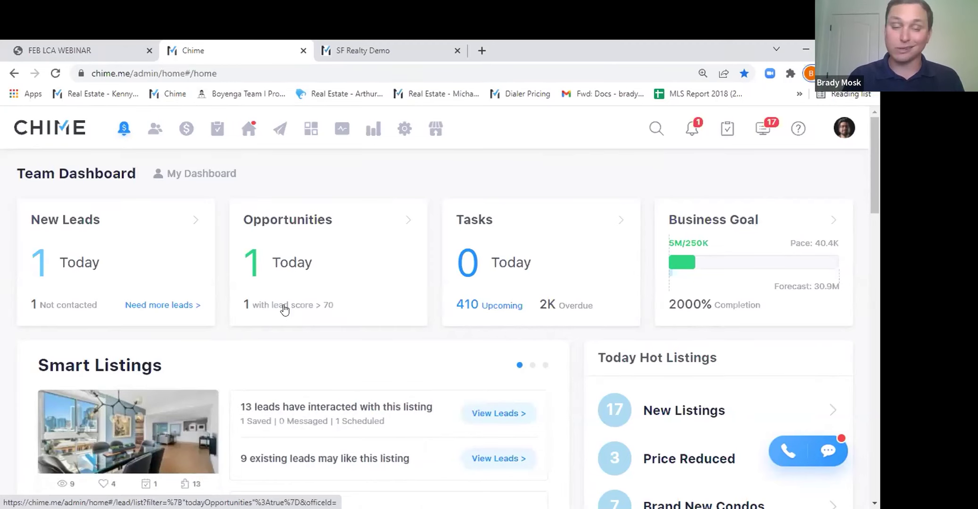
Open the All Leads list from the top navigation bar.
click(151, 137)
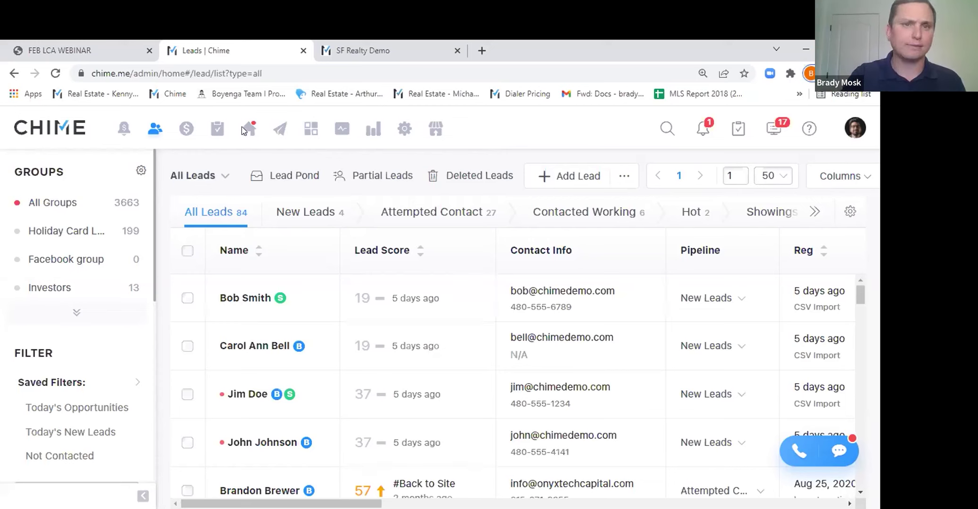
Go to Campaigns > Landing Pages and start adding a new landing page.
click(279, 130)
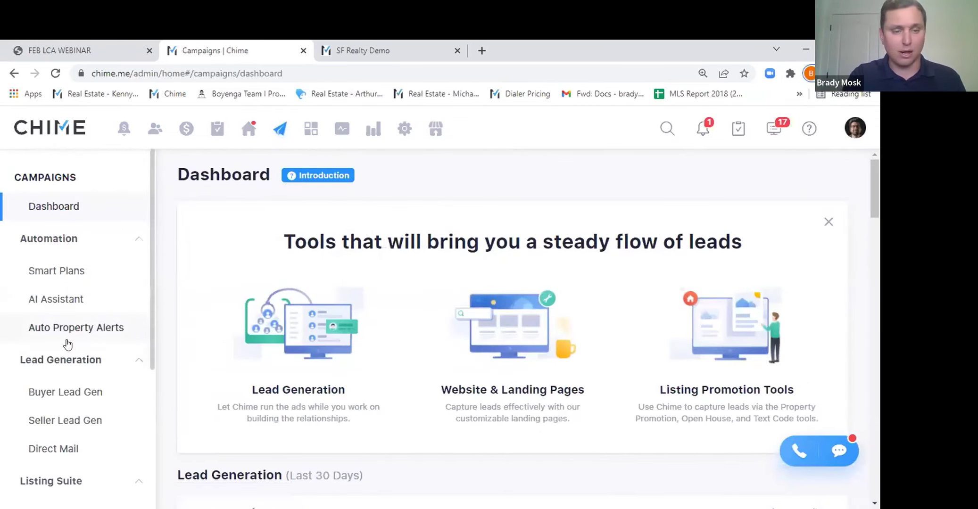
scroll(67, 341, down, 4)
scroll(67, 344, down, 1)
click(61, 413)
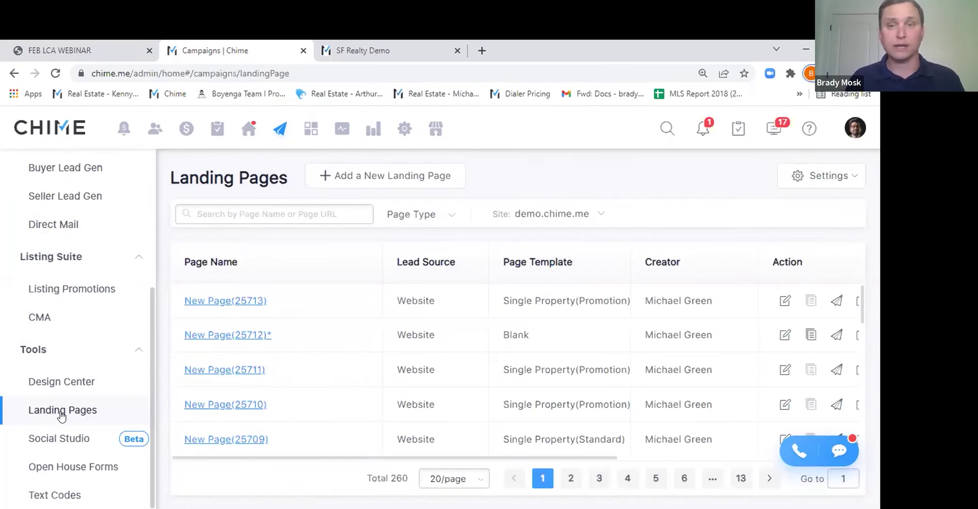
click(411, 178)
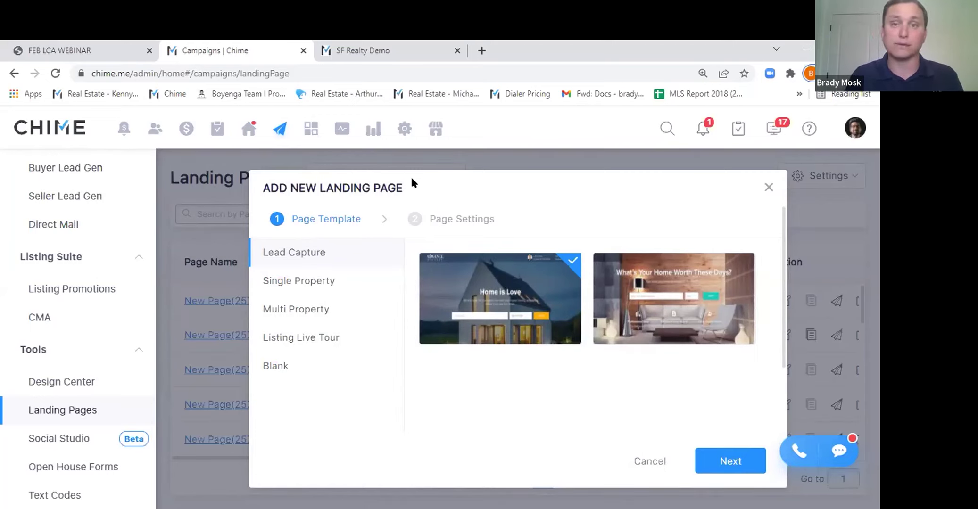
Browse the Single Property, Lead Capture and Multi Property landing page templates.
click(325, 280)
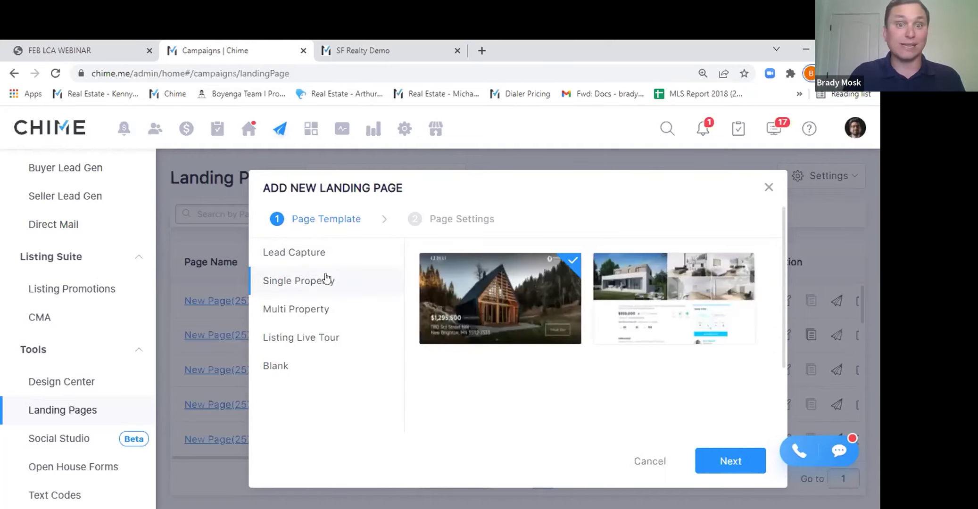
click(313, 256)
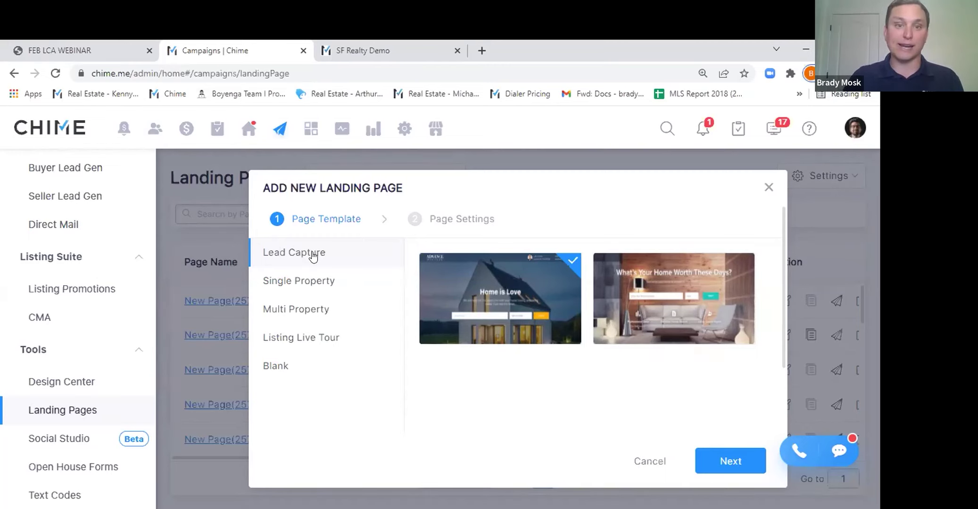
click(311, 319)
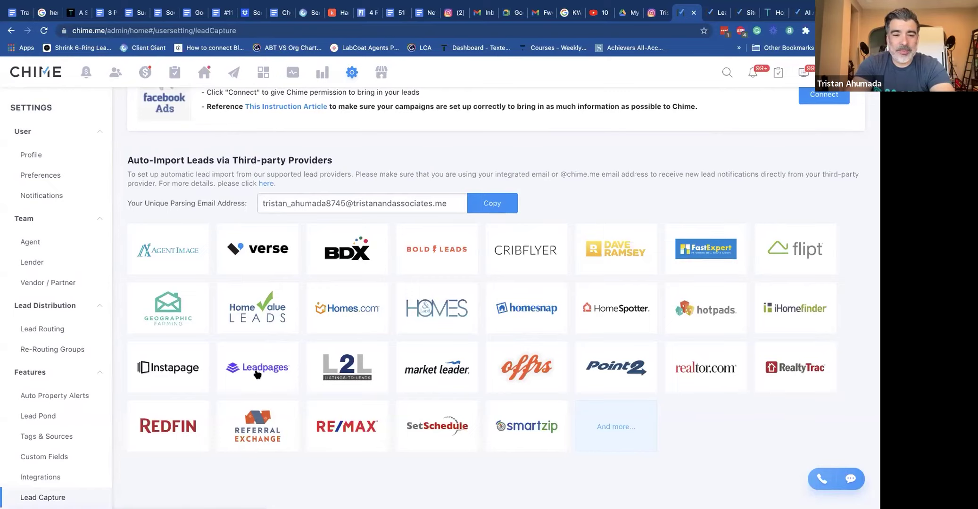
Leave the Lead Capture page and return to the Chime Team Dashboard via the CHIME logo.
scroll(257, 370, up, 5)
scroll(262, 369, down, 5)
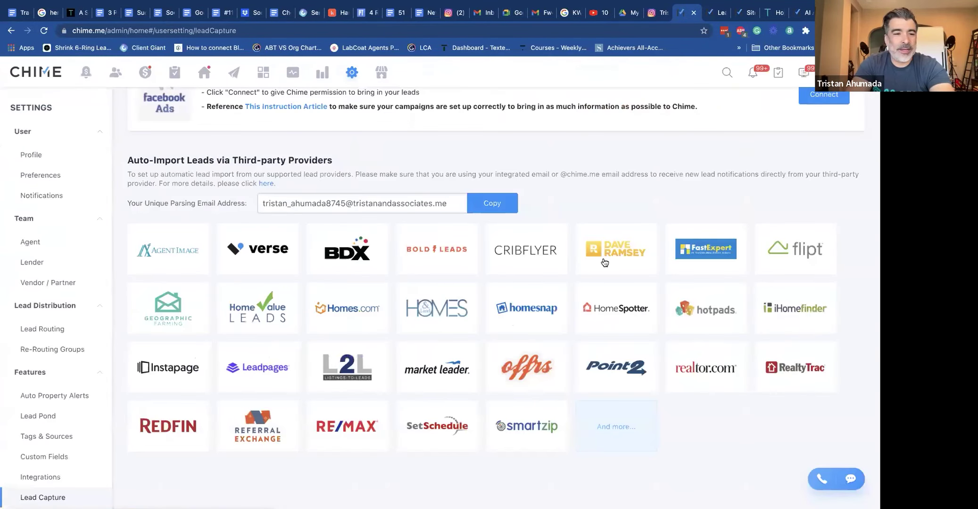
scroll(605, 262, up, 6)
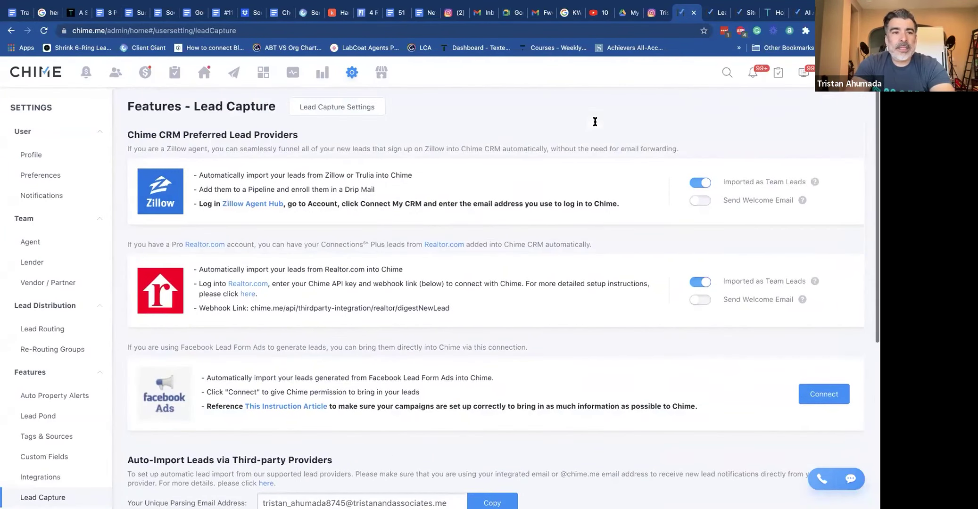
click(34, 74)
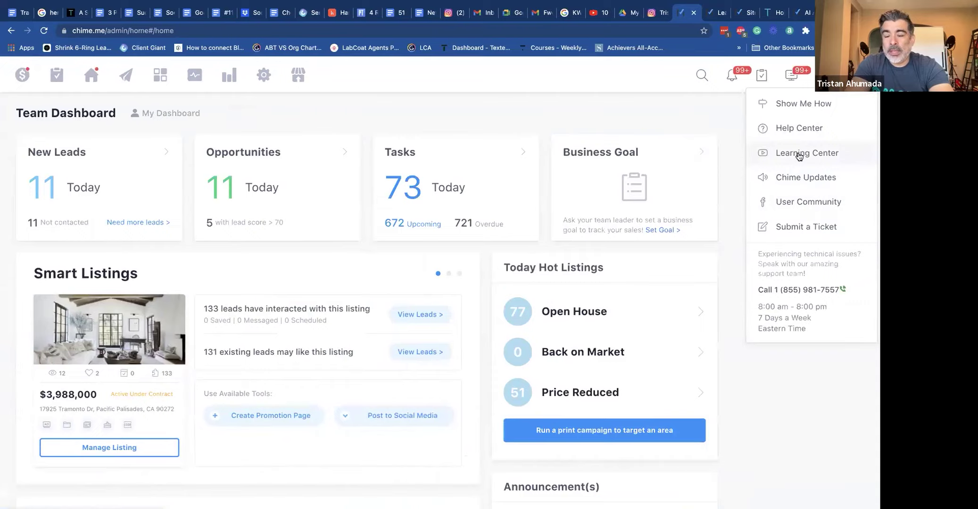
click(799, 155)
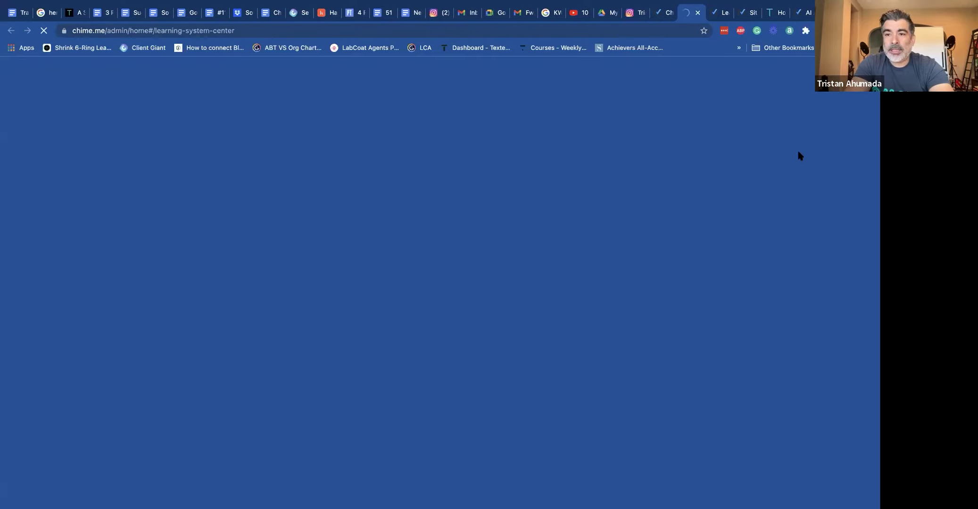
scroll(358, 191, down, 3)
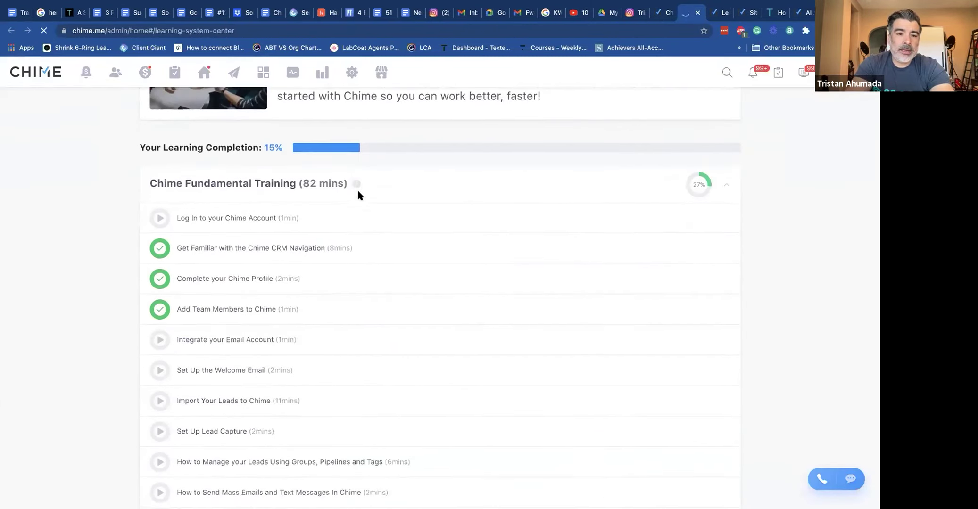
scroll(343, 203, down, 6)
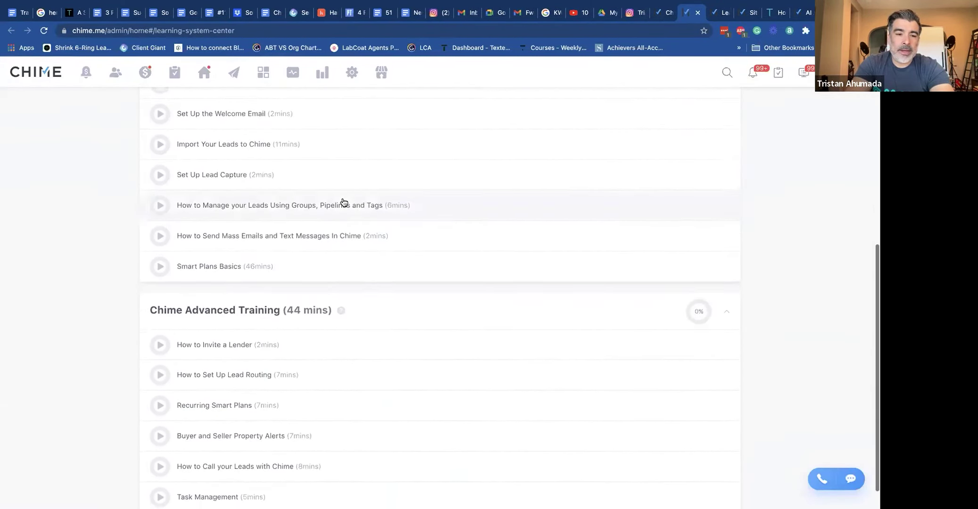
scroll(312, 284, up, 7)
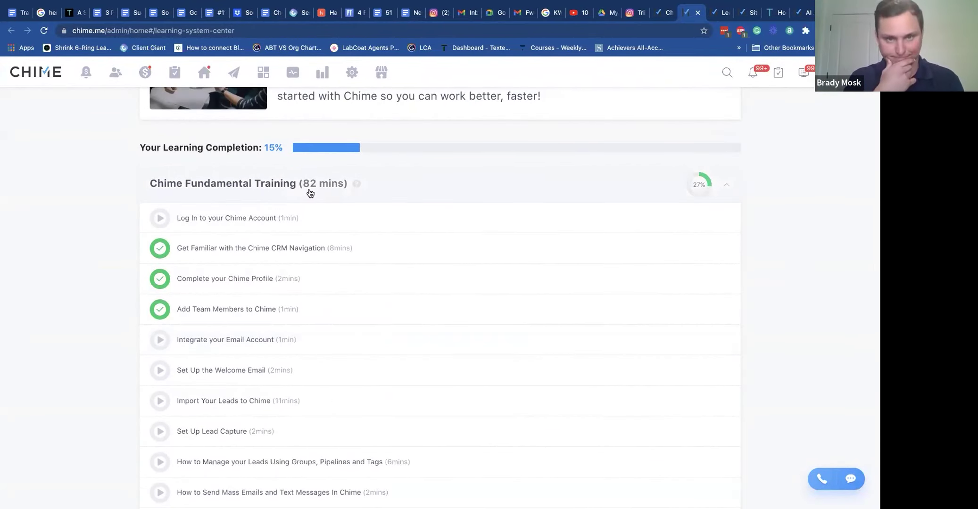
scroll(313, 190, down, 7)
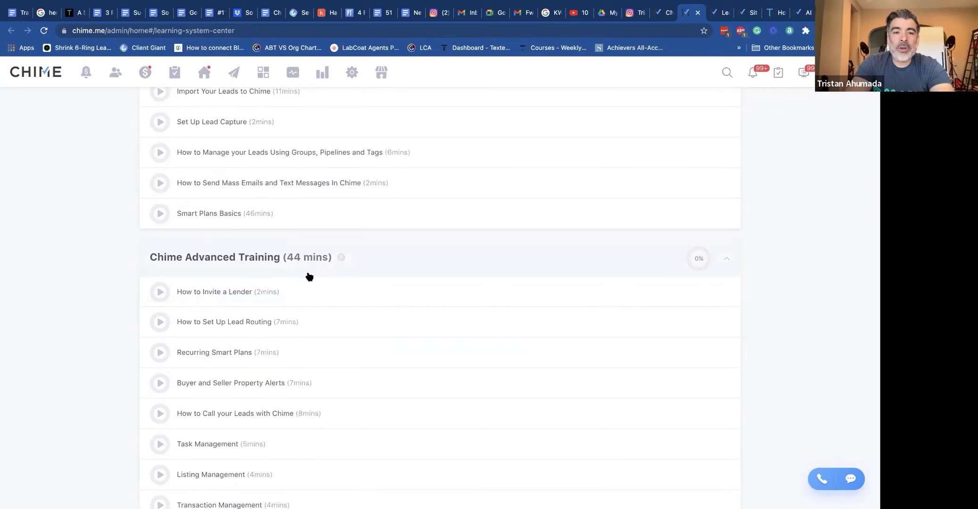
scroll(310, 305, up, 9)
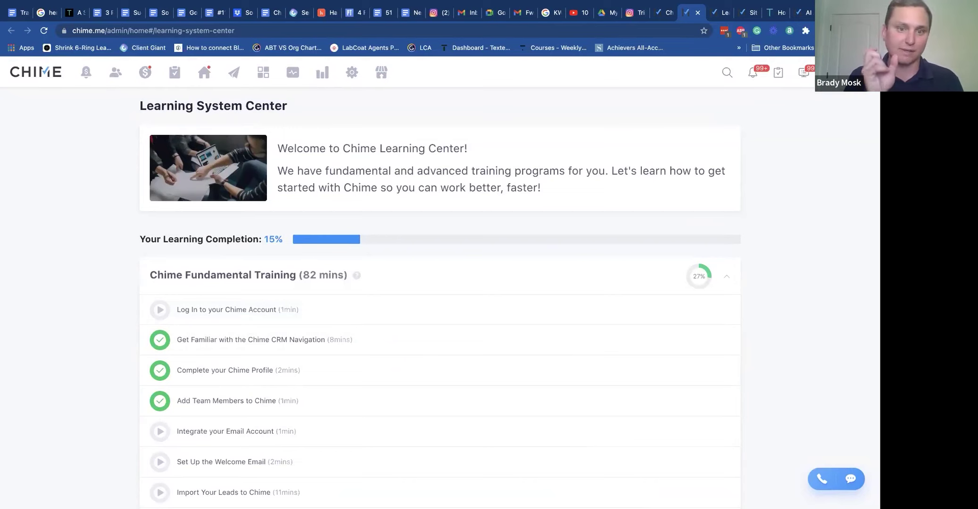
scroll(309, 396, down, 3)
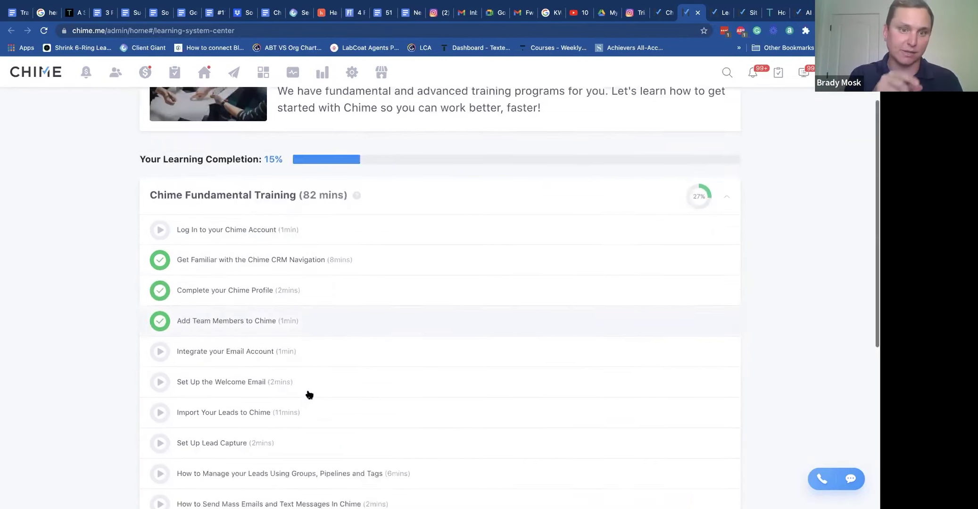
scroll(338, 210, up, 1)
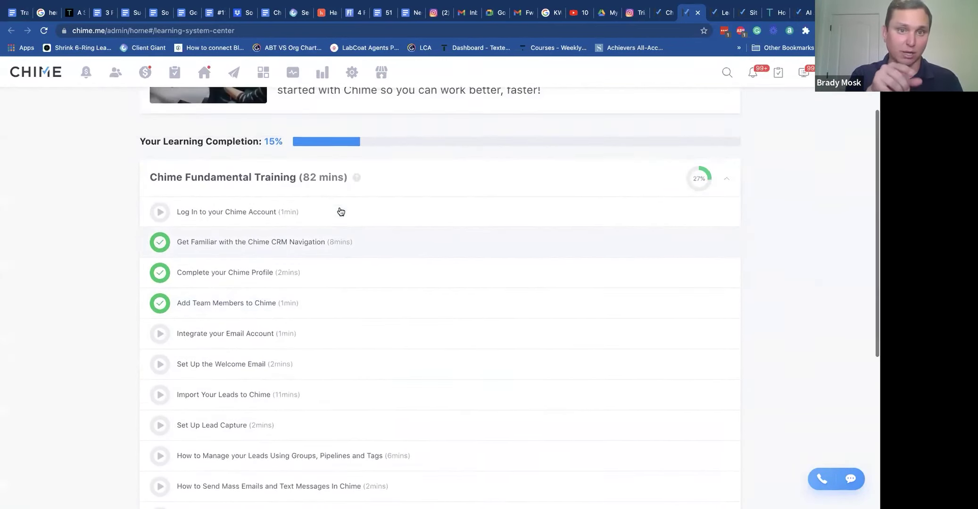
Preview the Log In to your Chime Account lesson, then return to the Learning System Center list.
click(245, 212)
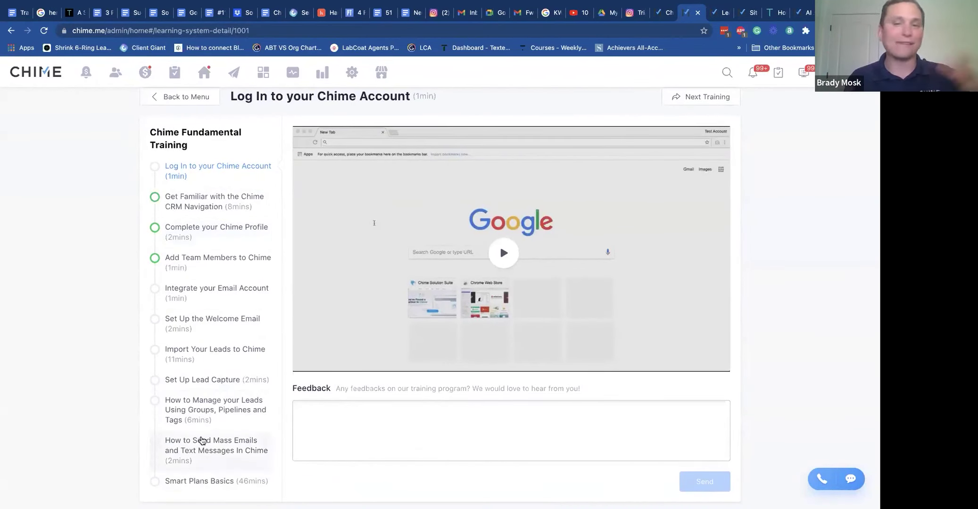
click(171, 96)
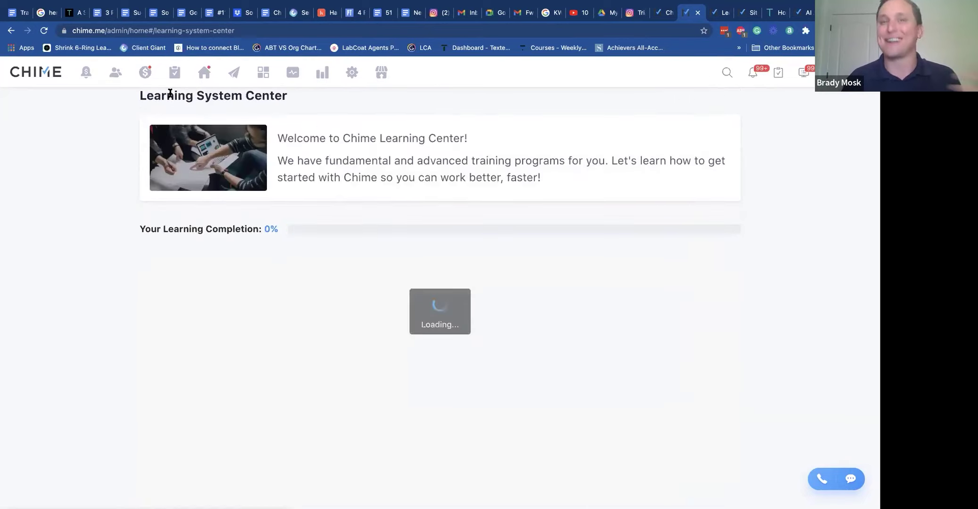
scroll(225, 407, down, 5)
scroll(239, 281, down, 3)
scroll(228, 264, up, 3)
Open and look through the Import Your Leads to Chime lesson.
click(213, 219)
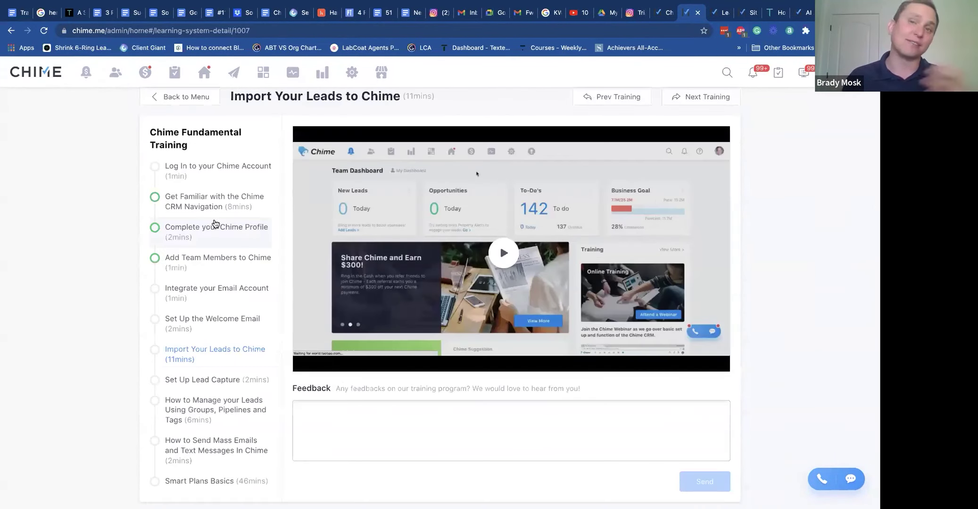
scroll(273, 109, up, 1)
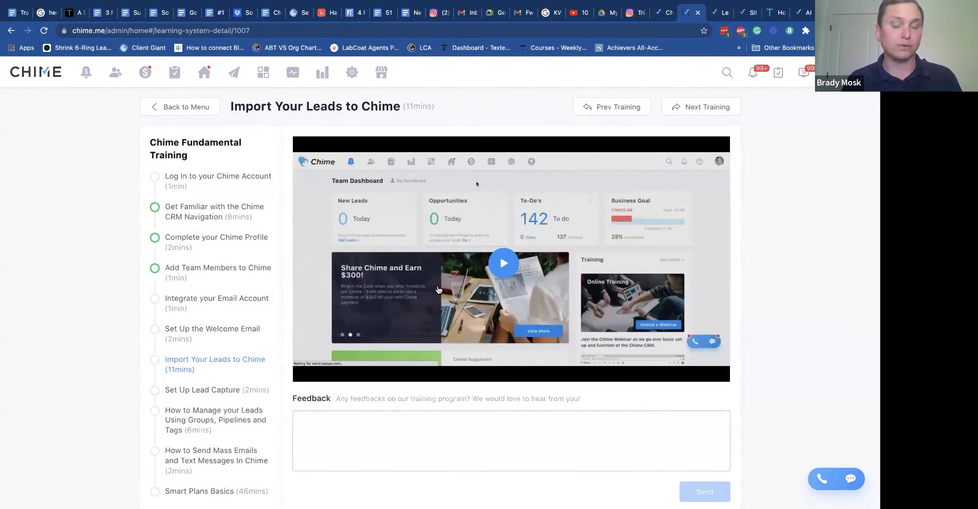
scroll(243, 420, down, 1)
scroll(241, 417, up, 2)
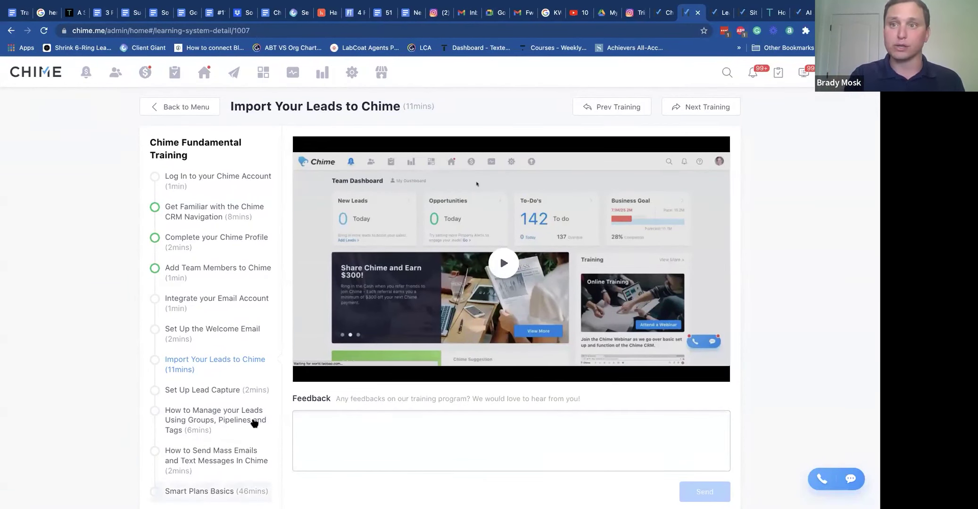
Go to the Chime Help Center from the help menu and open its Getting Started category.
click(829, 72)
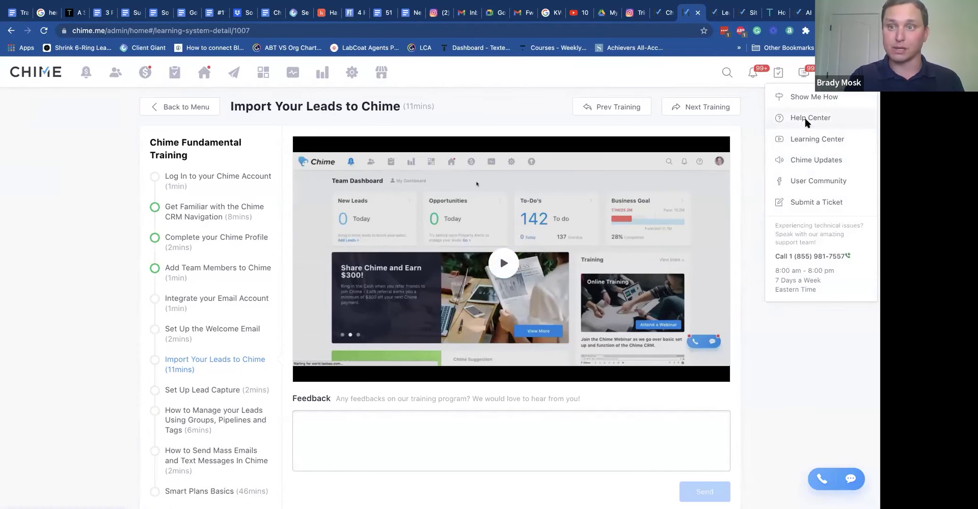
click(806, 121)
scroll(350, 278, down, 3)
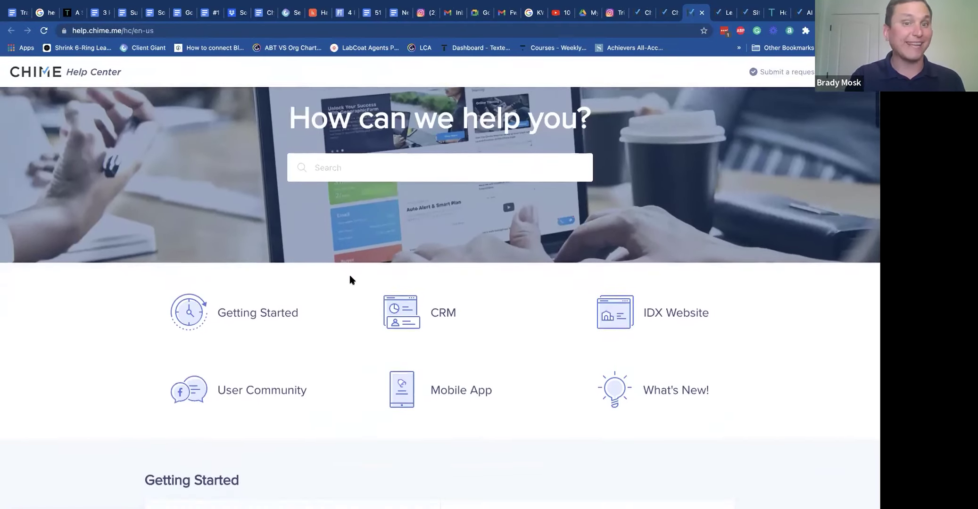
scroll(349, 279, down, 2)
click(289, 269)
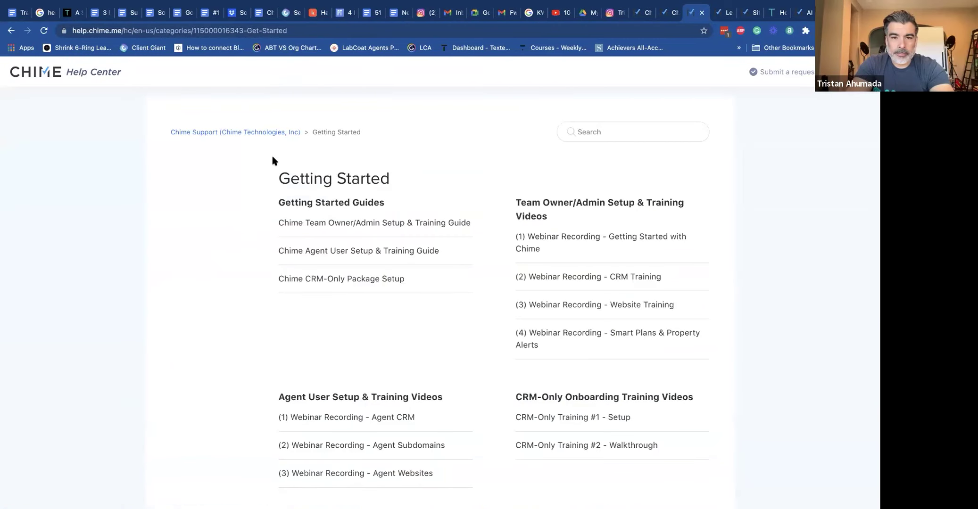
Scroll through Getting Started's agent webinar recordings on CRM, subdomains and websites, and CRM-only trainings.
scroll(272, 156, down, 3)
scroll(272, 150, down, 3)
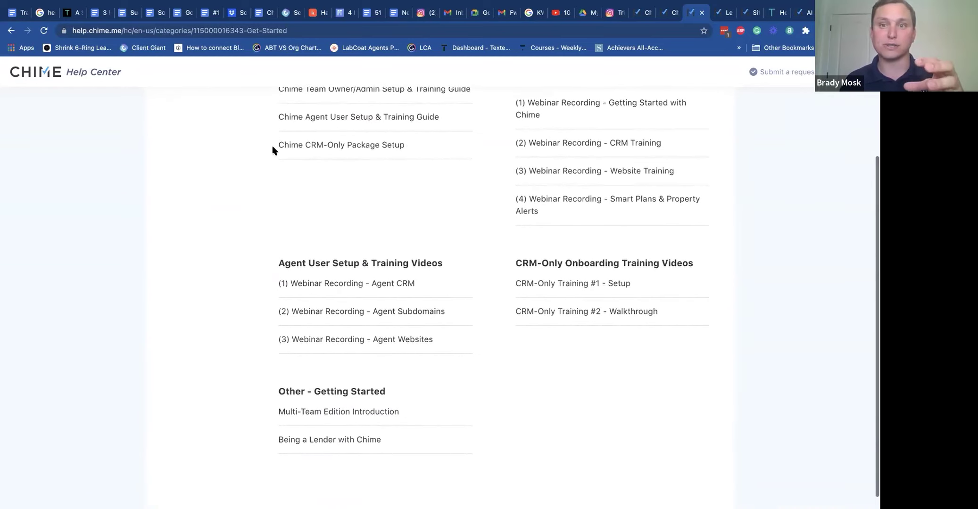
scroll(272, 150, down, 2)
scroll(272, 150, up, 5)
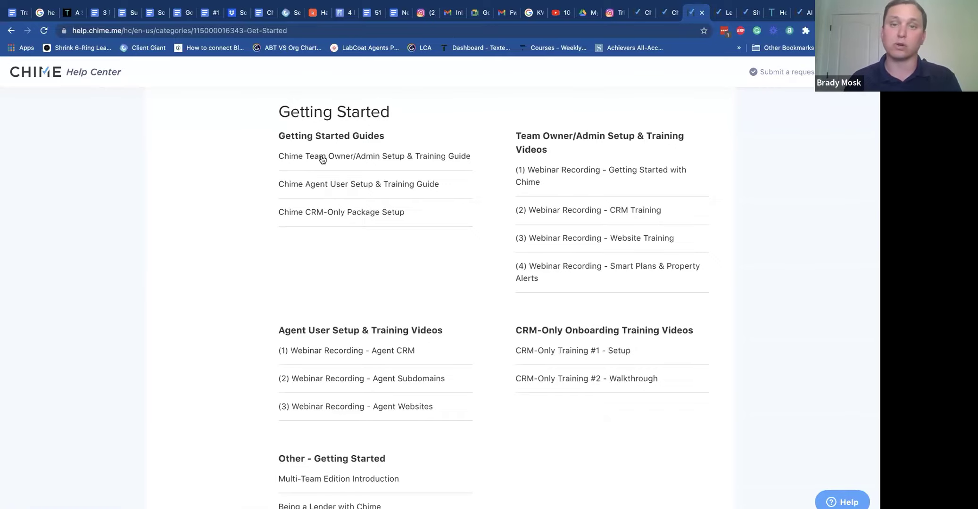
scroll(322, 160, up, 5)
scroll(322, 164, down, 6)
scroll(324, 168, up, 7)
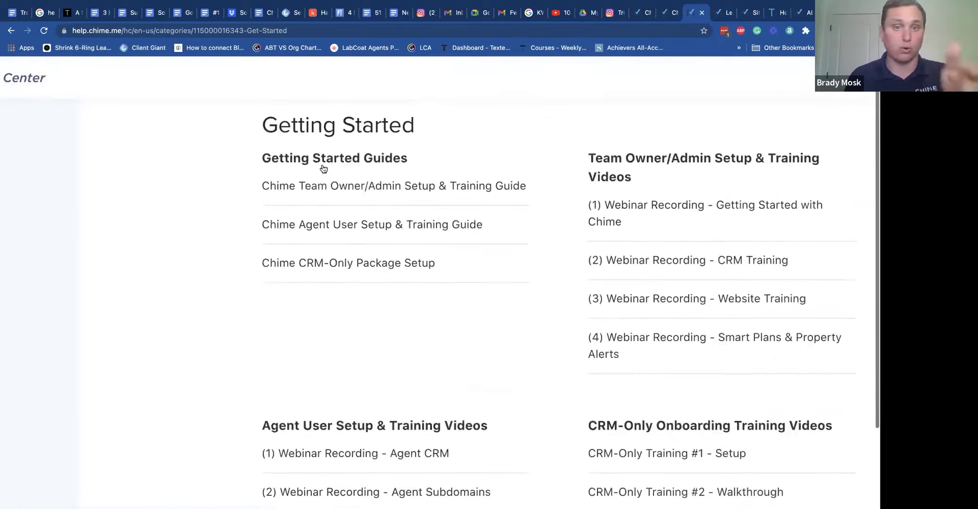
scroll(324, 168, up, 3)
scroll(316, 251, down, 1)
scroll(316, 251, up, 3)
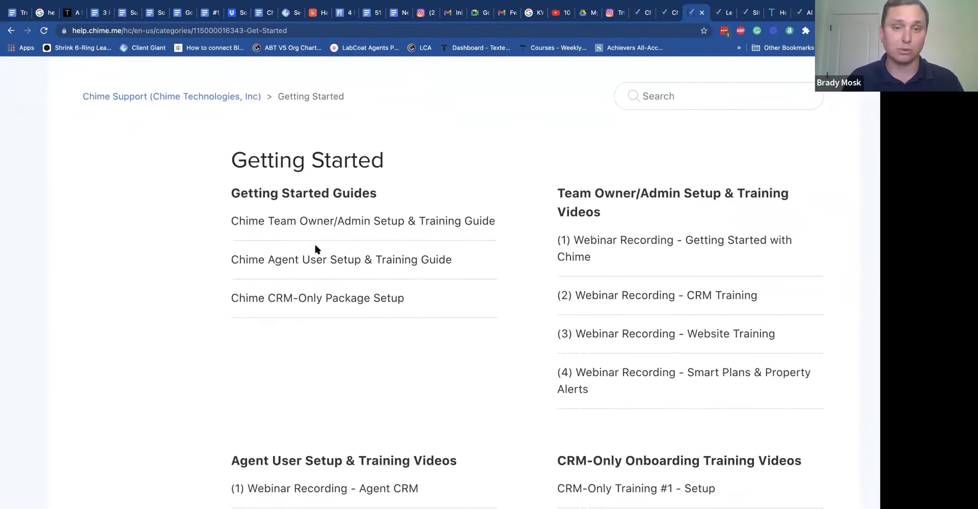
scroll(316, 251, down, 1)
scroll(494, 387, right, 1)
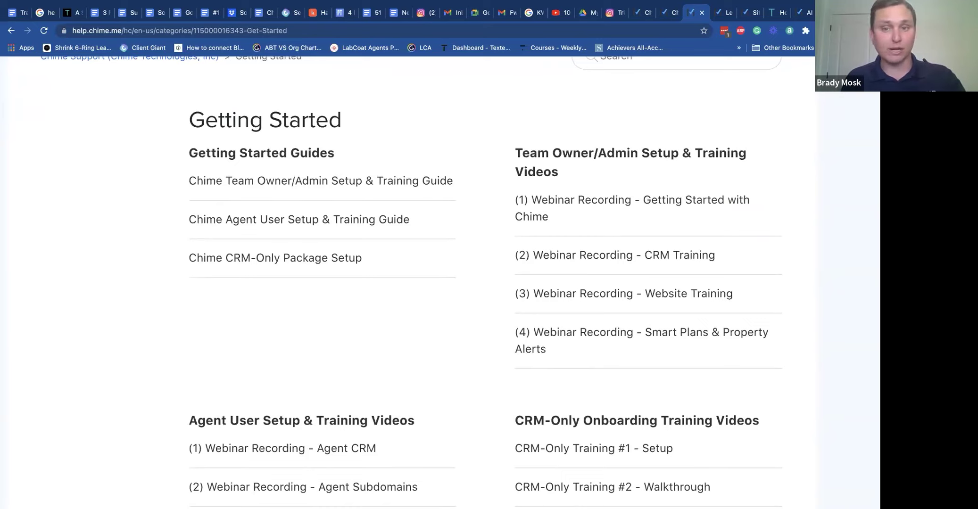
scroll(744, 201, down, 3)
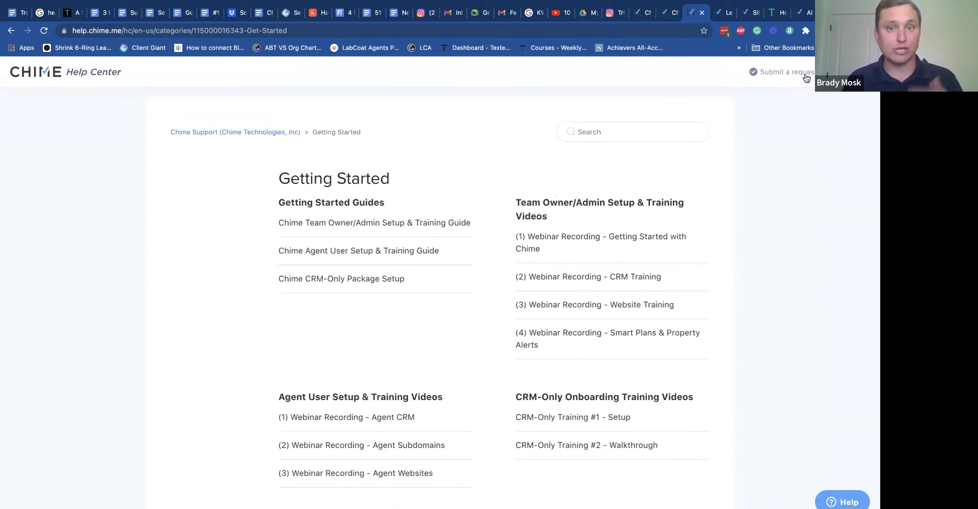